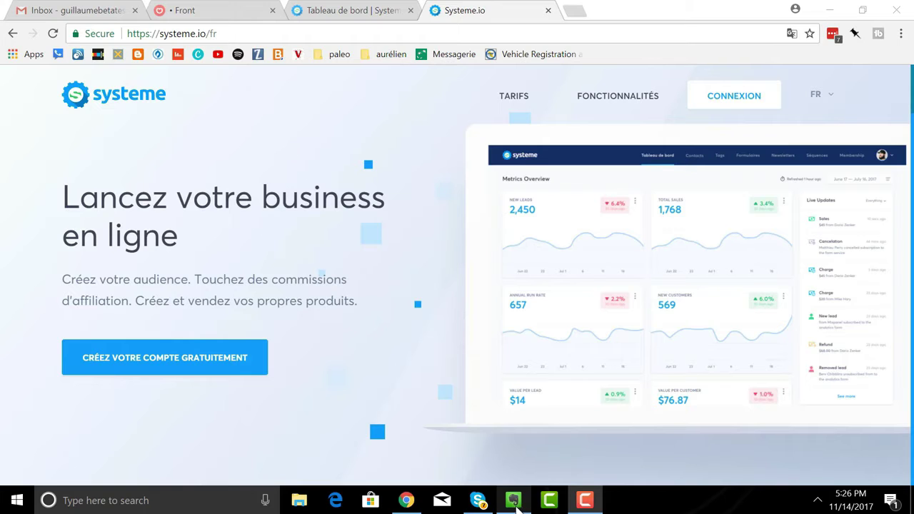
# Step: Return to Systeme.io and go from the Tableau de bord to Pages et formulaires
pyautogui.click(513, 499)
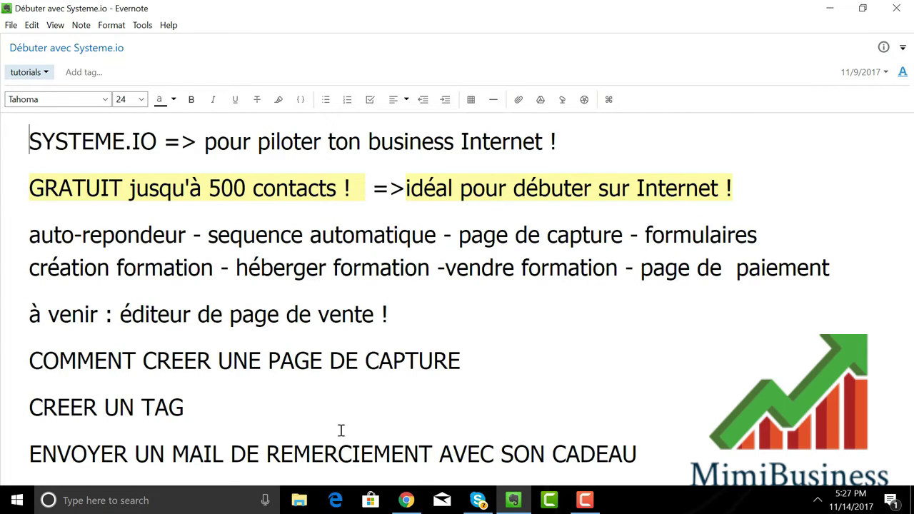
pyautogui.click(407, 502)
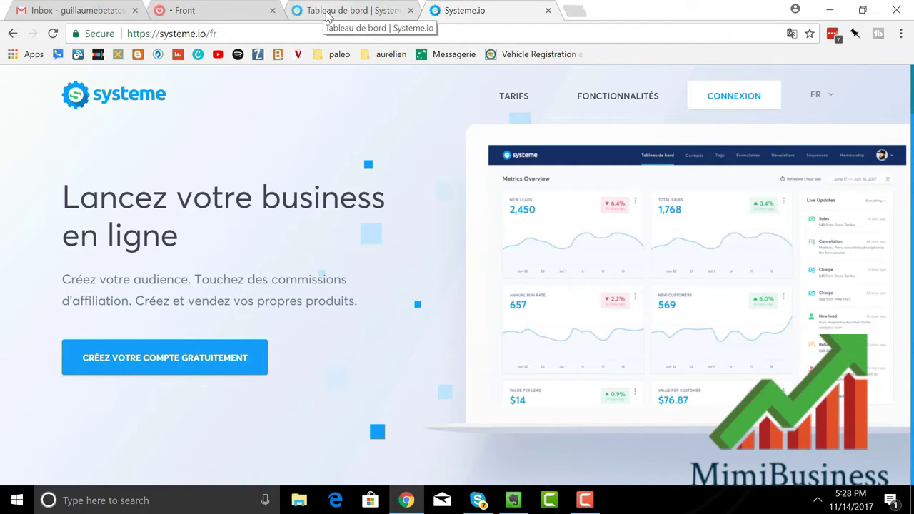
pyautogui.click(327, 17)
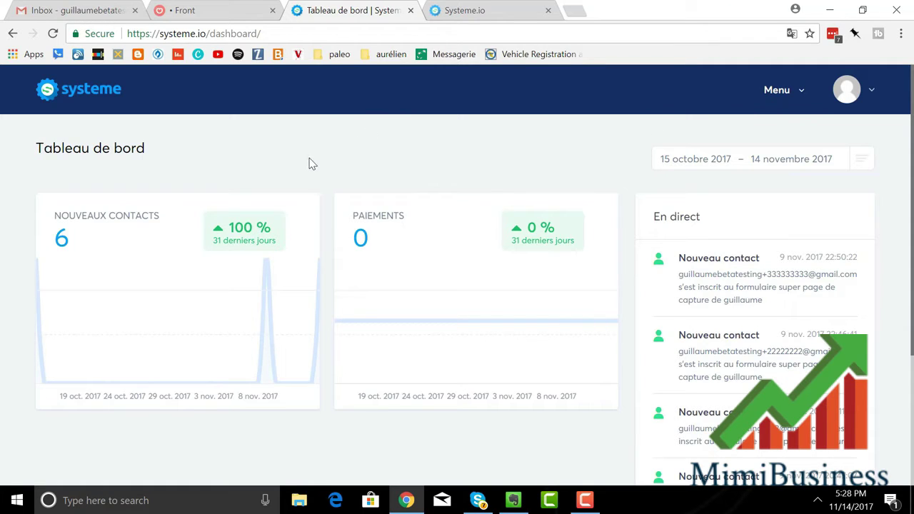
pyautogui.click(777, 101)
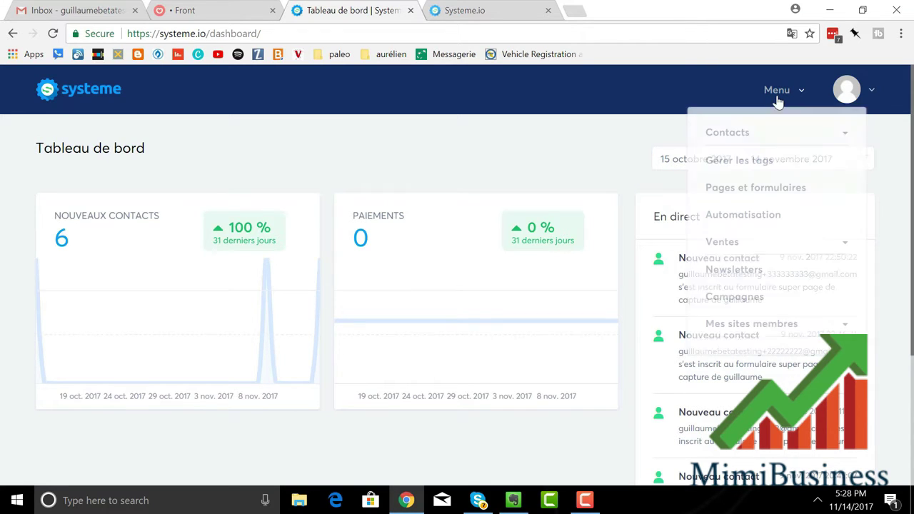
pyautogui.click(752, 190)
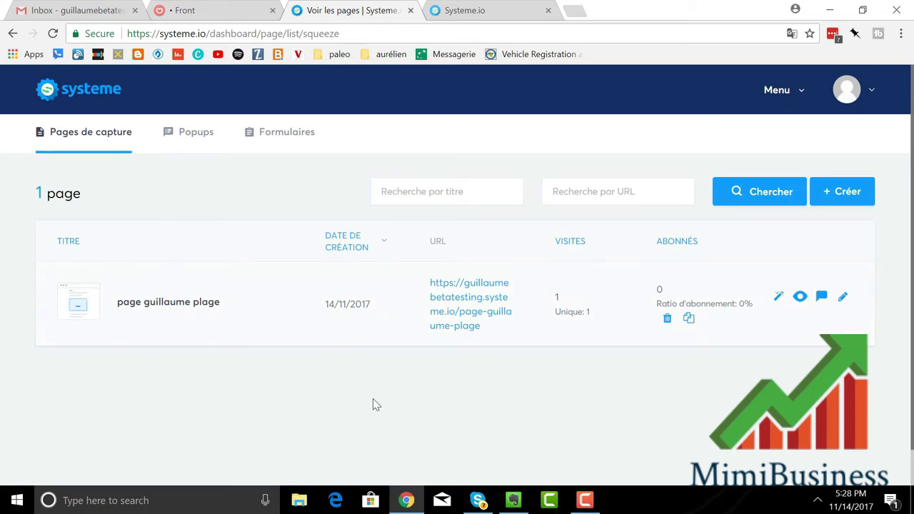
pyautogui.moveTo(681, 305)
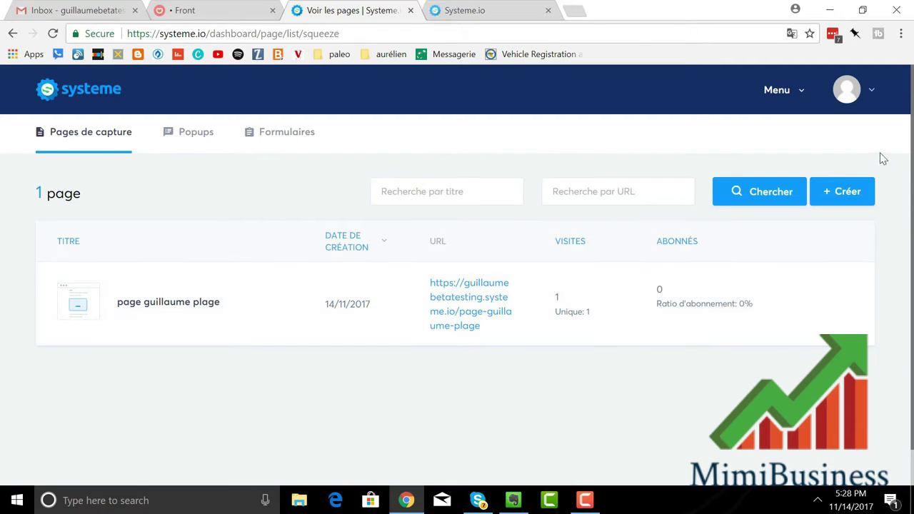
# Step: Start a new capture page using the Beach template
pyautogui.click(849, 206)
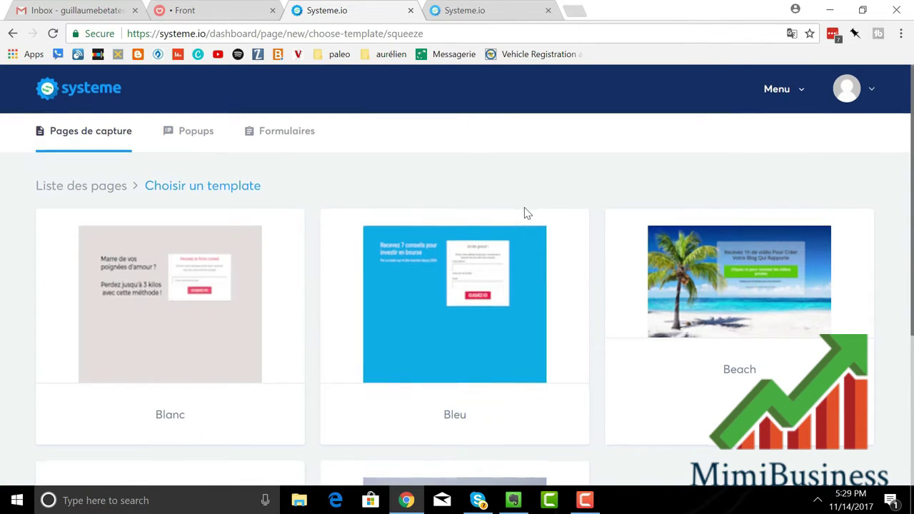
pyautogui.scroll(-3, 526, 213)
pyautogui.scroll(3, 523, 213)
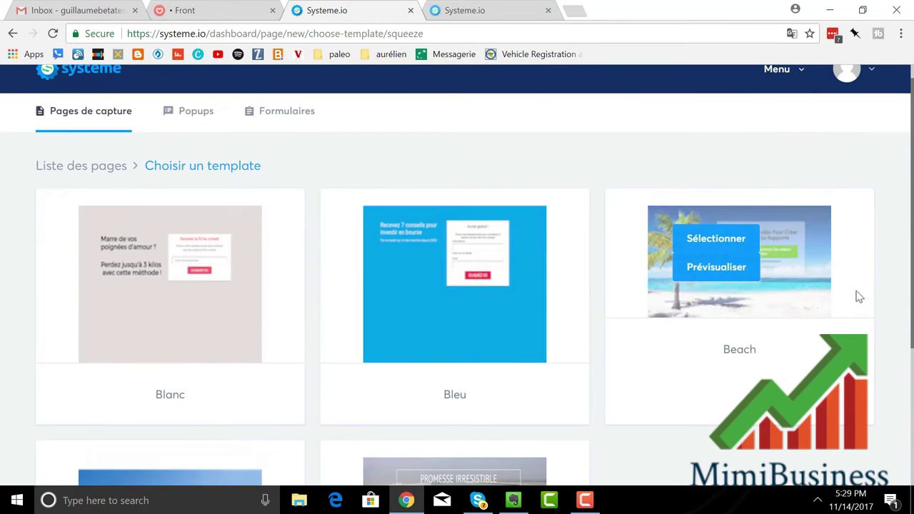
pyautogui.click(719, 246)
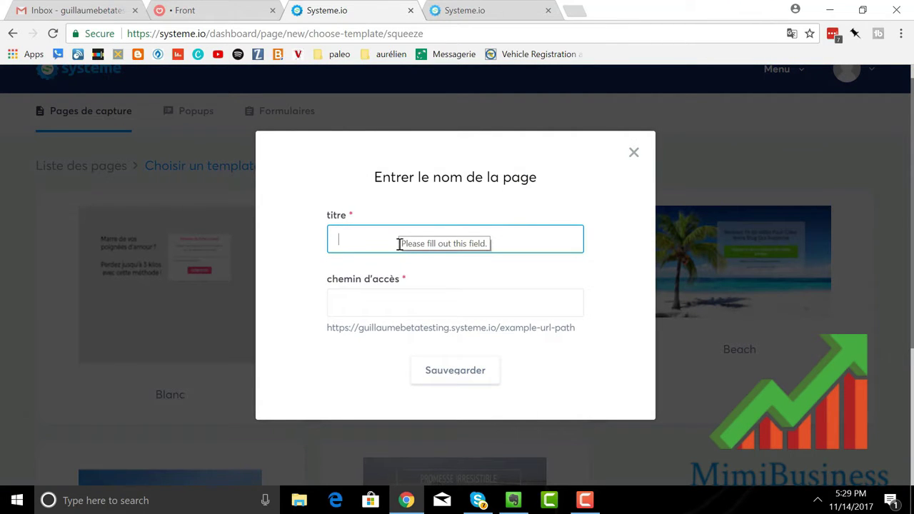
# Step: Title the page 'la page de la plage' with path page-de-plage and save it
pyautogui.write('super')
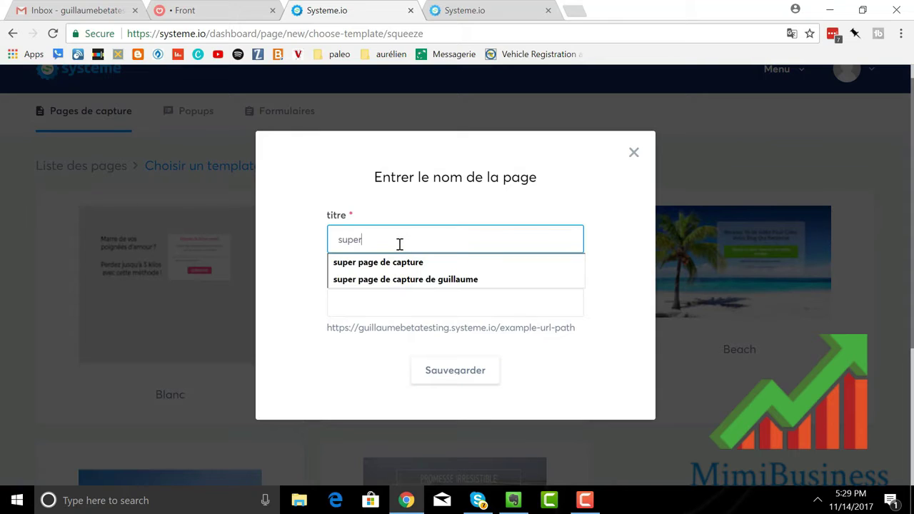
pyautogui.press('BackSpace')
pyautogui.press('BackSpace')
pyautogui.press('BackSpace')
pyautogui.press('BackSpace')
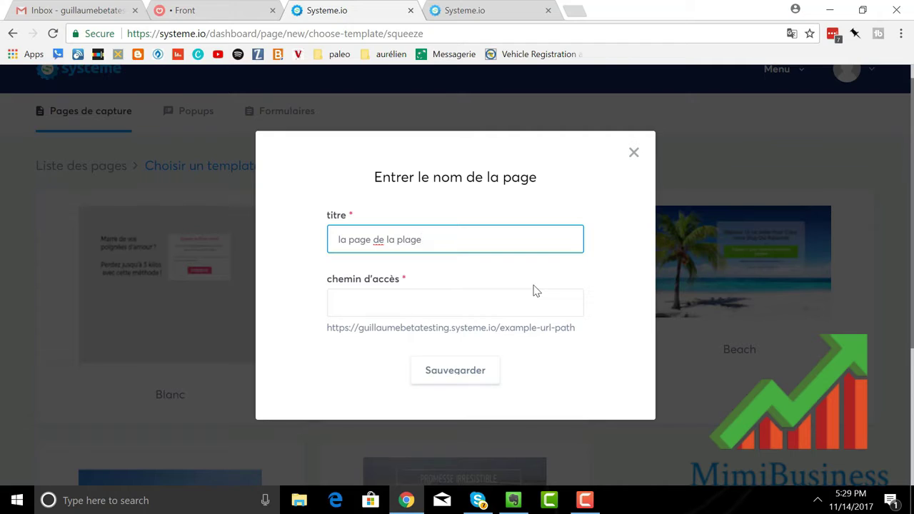
pyautogui.click(425, 311)
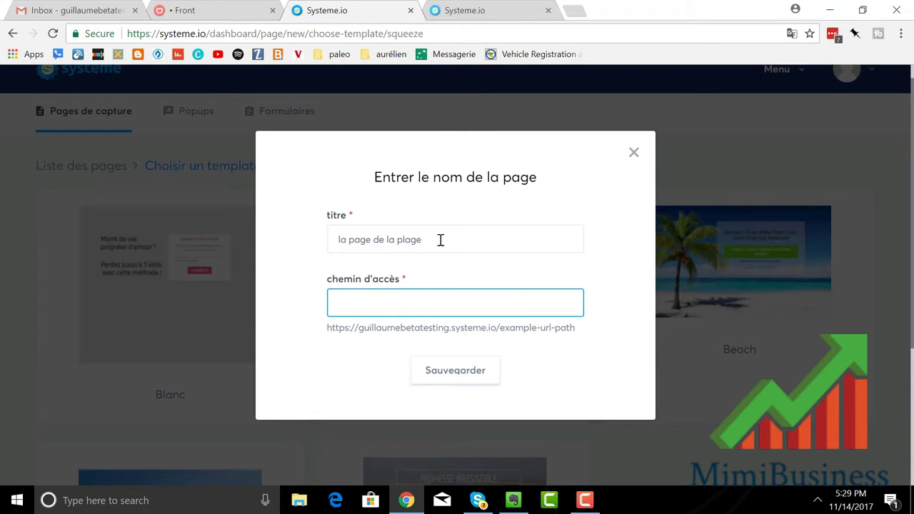
pyautogui.write('p')
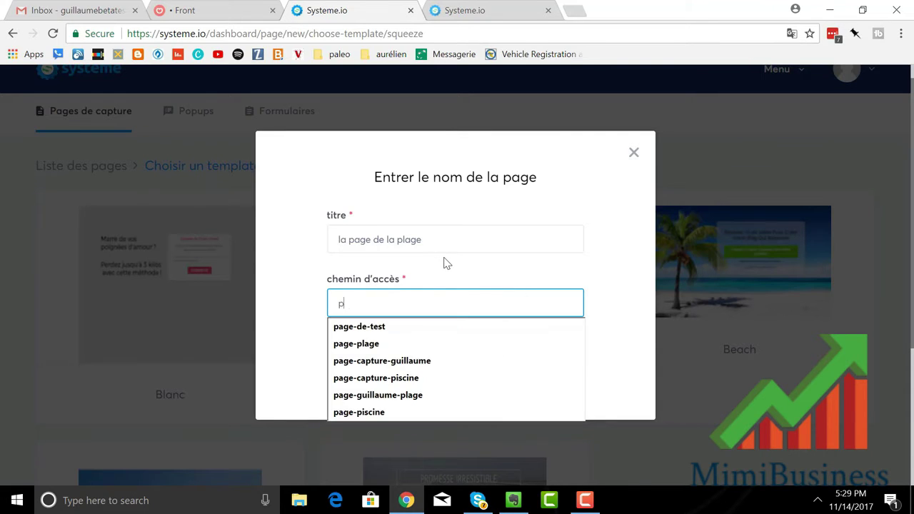
pyautogui.write('age-de')
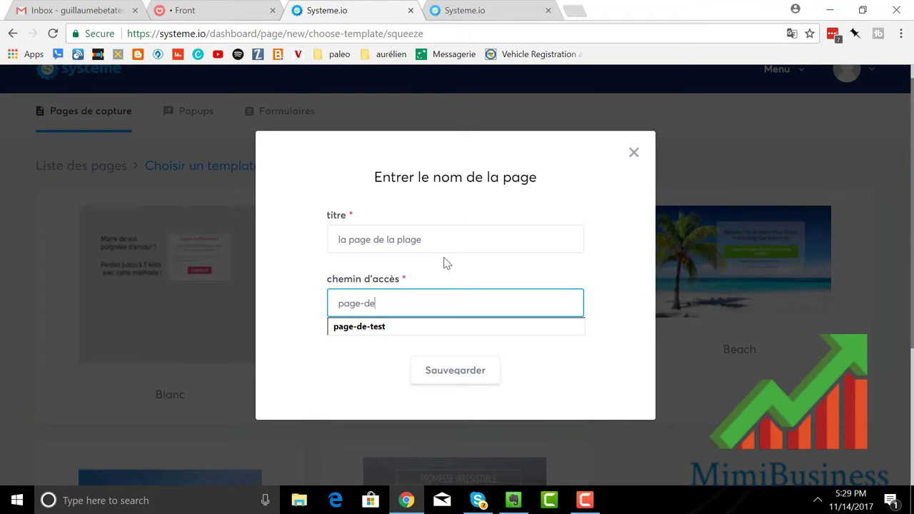
pyautogui.write('-plage')
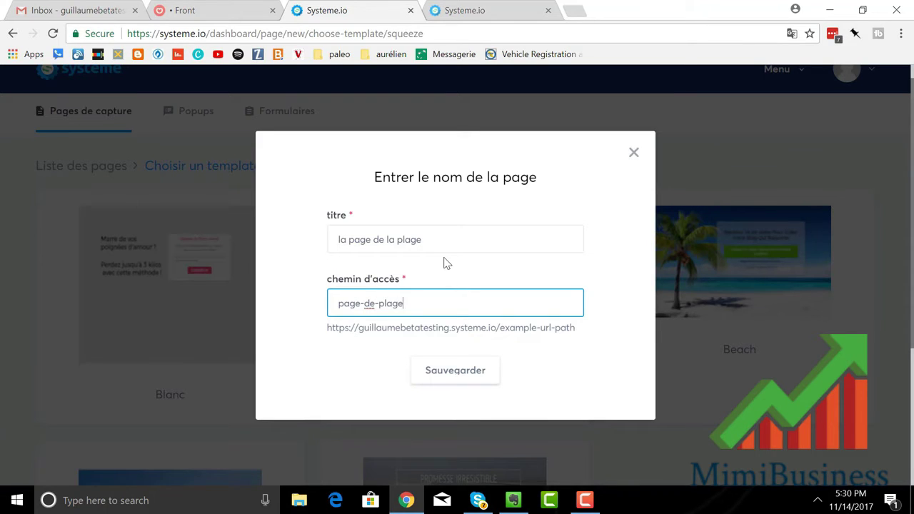
pyautogui.click(443, 376)
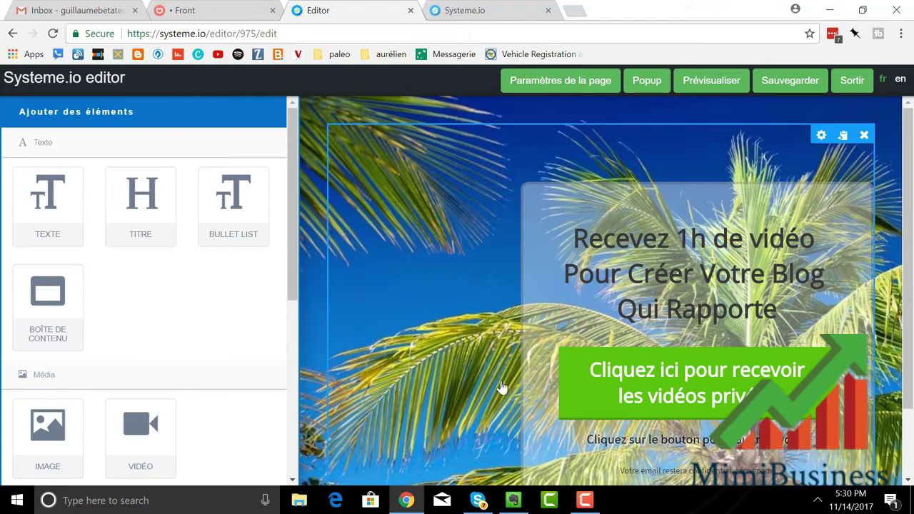
# Step: Preview the Beach page in a new tab, then close the preview
pyautogui.click(713, 91)
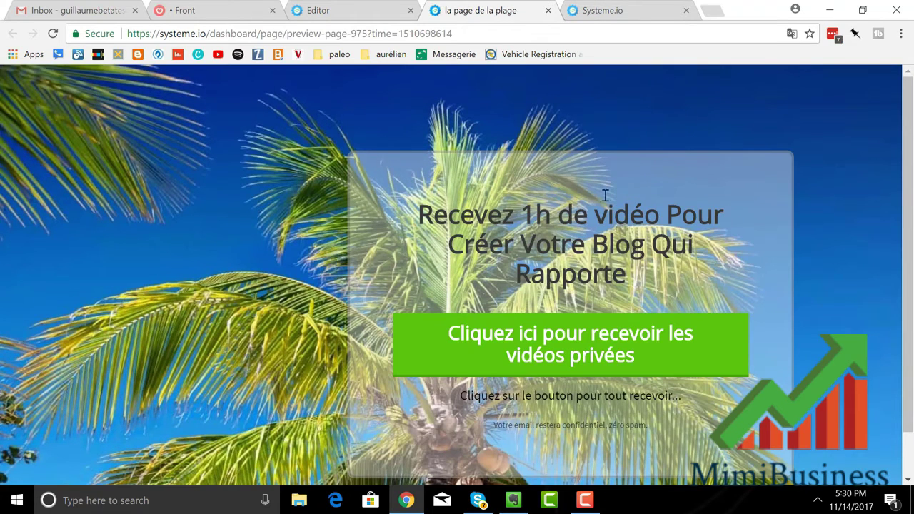
pyautogui.click(547, 11)
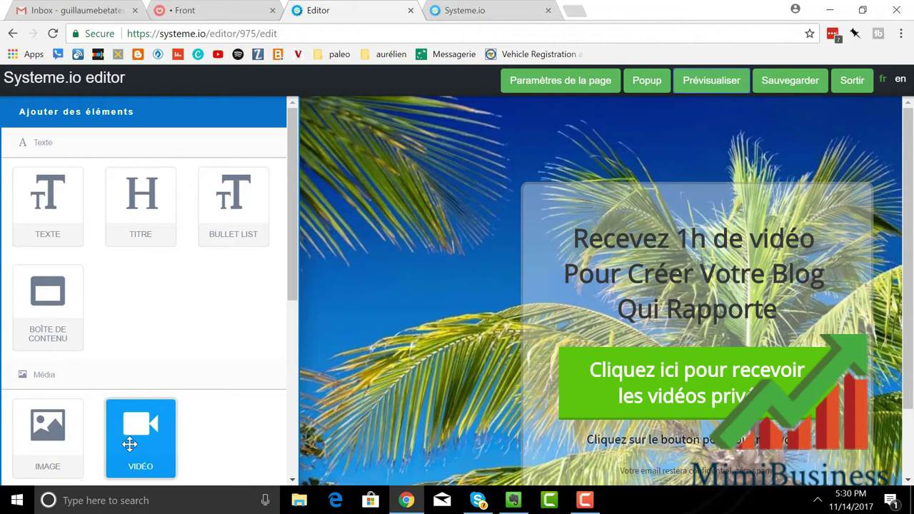
# Step: Drag a BOUTON element onto the page's upper left, adding a Submit button
pyautogui.scroll(-3, 131, 381)
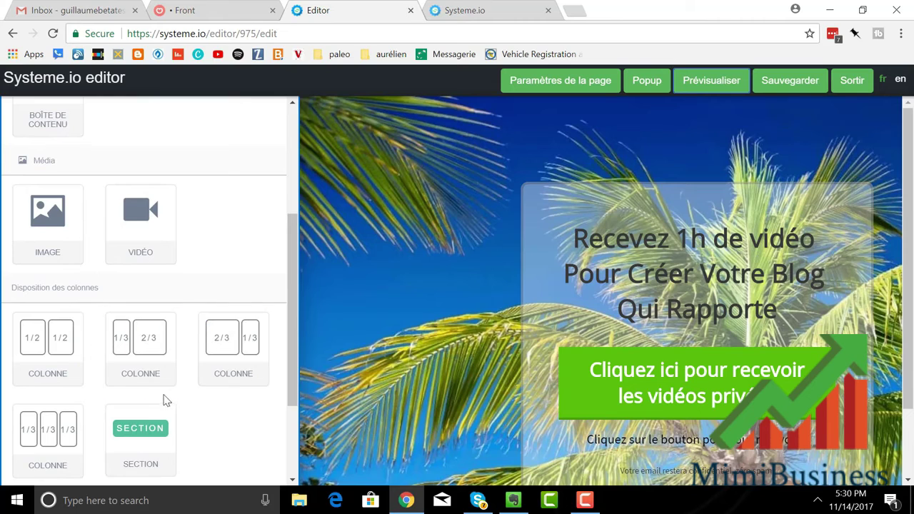
pyautogui.scroll(-1, 164, 397)
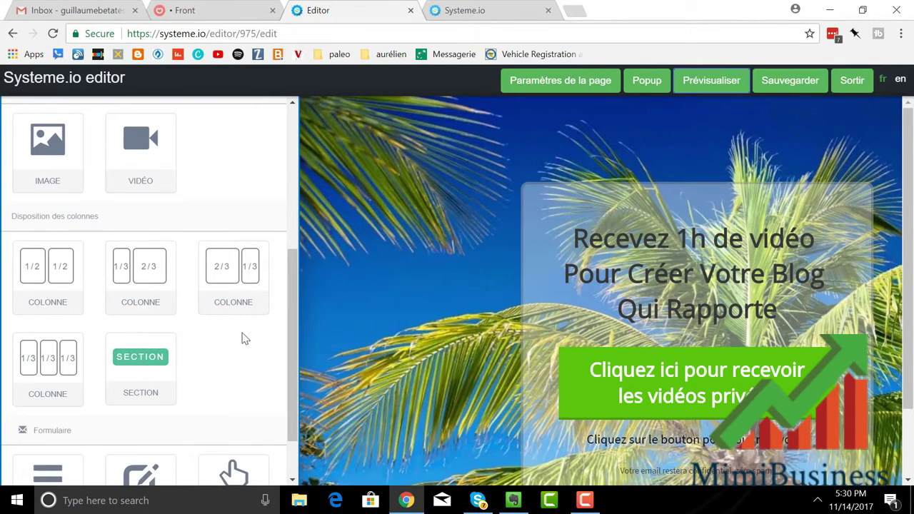
pyautogui.scroll(-1, 230, 353)
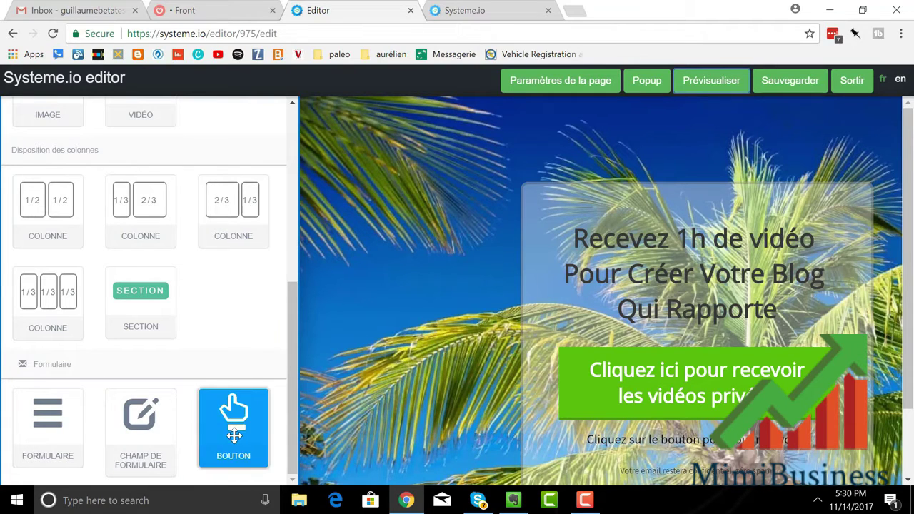
pyautogui.moveTo(236, 418); pyautogui.dragTo(390, 169)
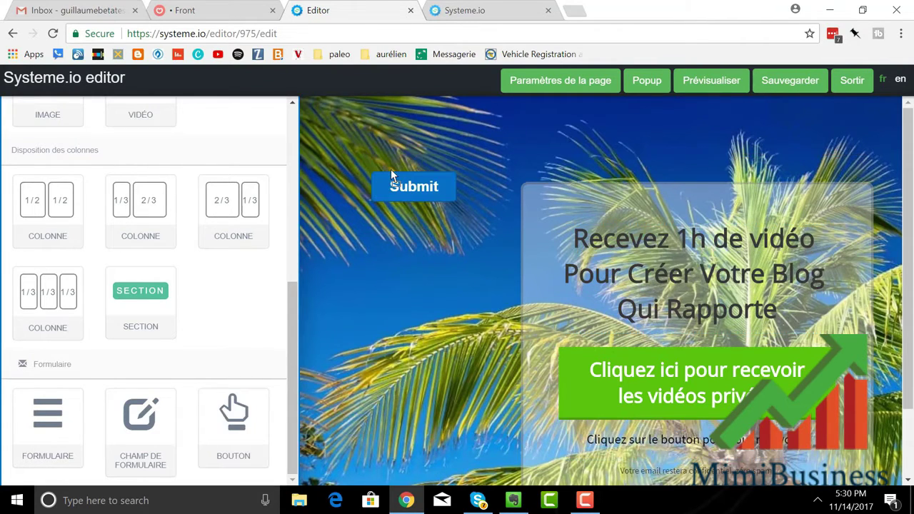
# Step: Make three duplicates of the Submit button
pyautogui.moveTo(465, 182)
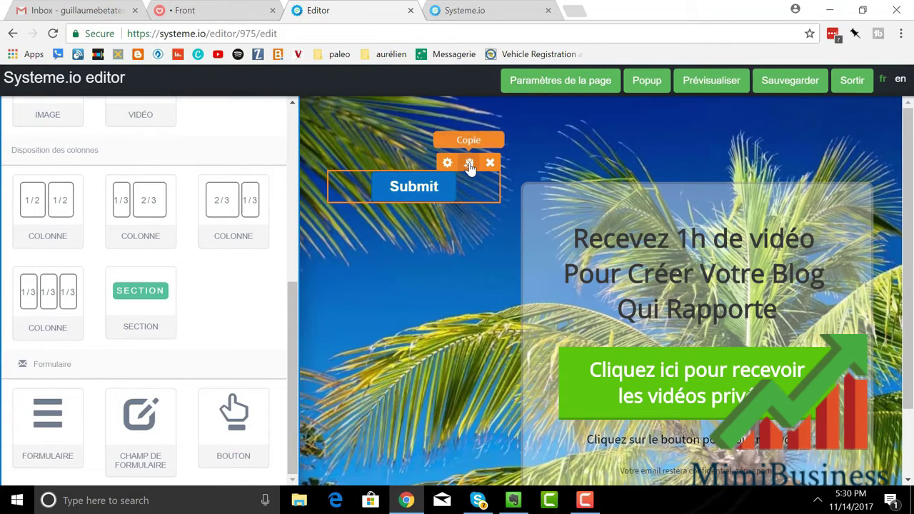
pyautogui.click(469, 164)
pyautogui.click(469, 165)
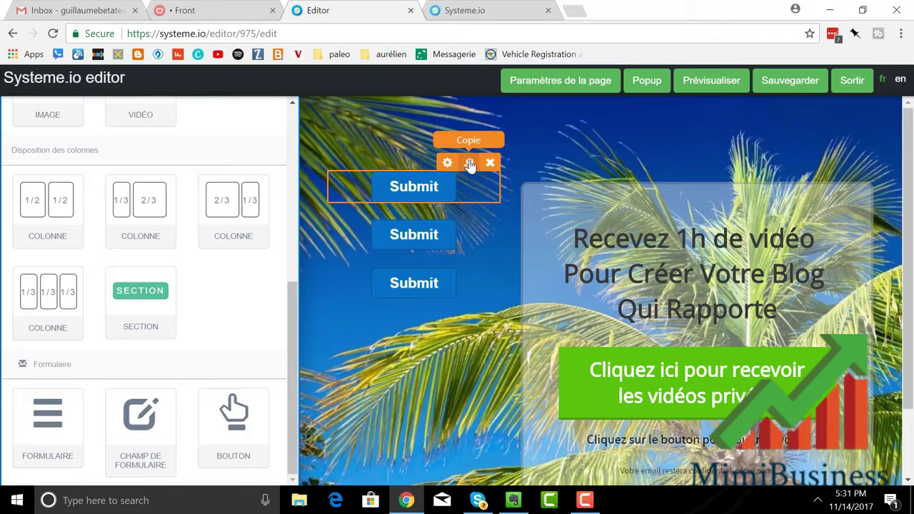
pyautogui.click(469, 164)
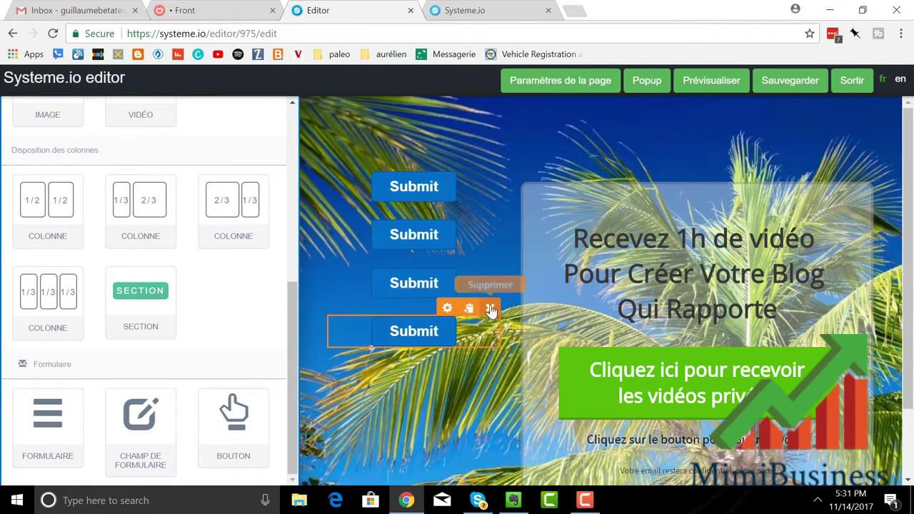
# Step: Delete the three extra Submit buttons and open the remaining button's settings
pyautogui.click(491, 308)
pyautogui.click(516, 108)
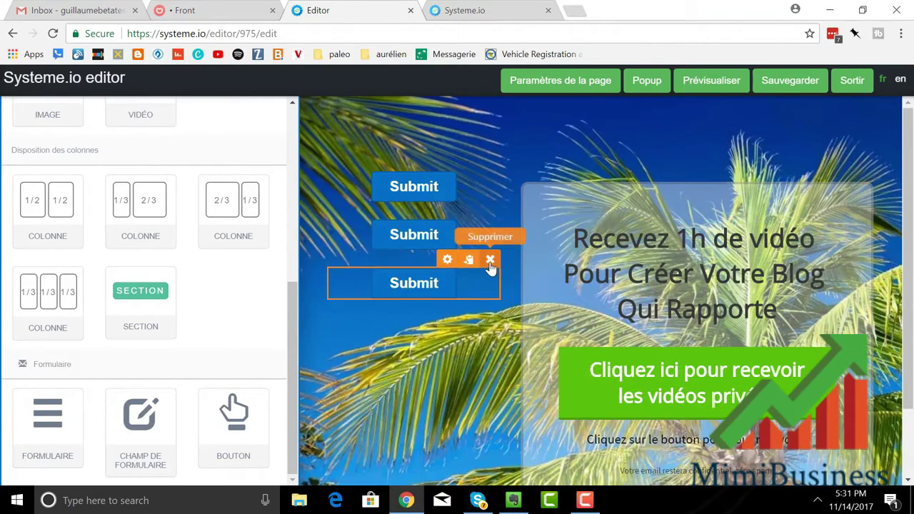
pyautogui.click(489, 260)
pyautogui.click(505, 112)
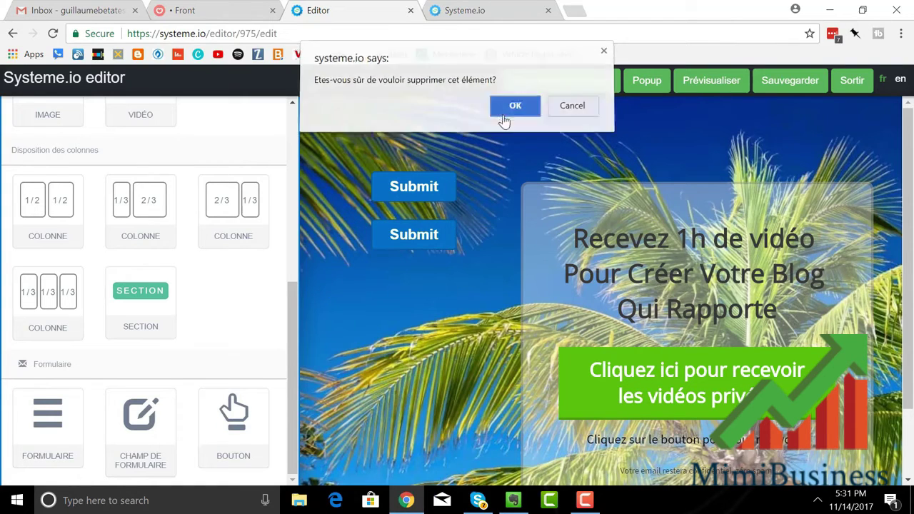
pyautogui.click(494, 211)
pyautogui.click(514, 109)
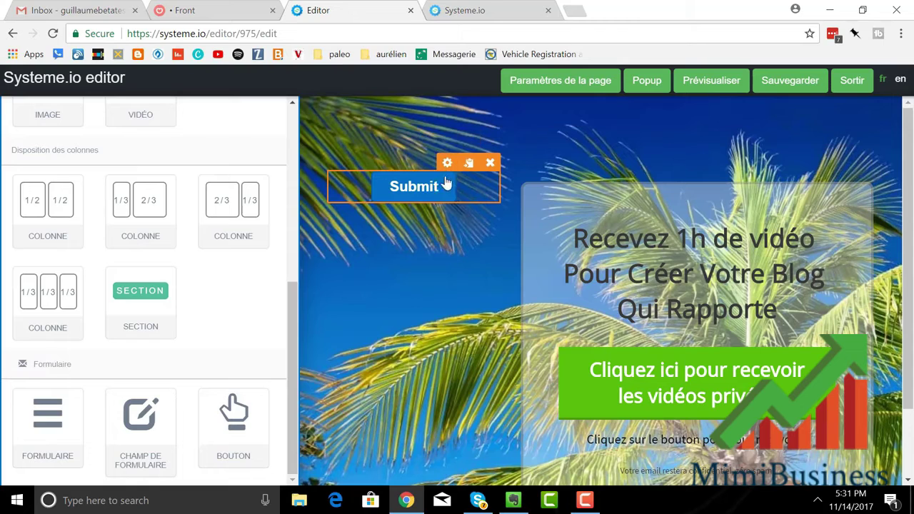
pyautogui.click(447, 164)
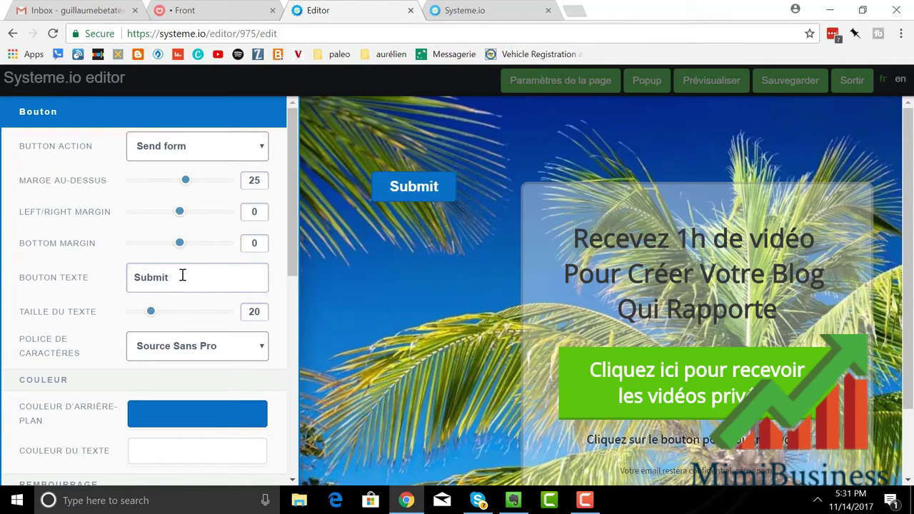
# Step: Replace the label Submit with 'Cliquez ici pour obtenir mon ebook gratuit !'
pyautogui.moveTo(182, 275); pyautogui.dragTo(107, 267)
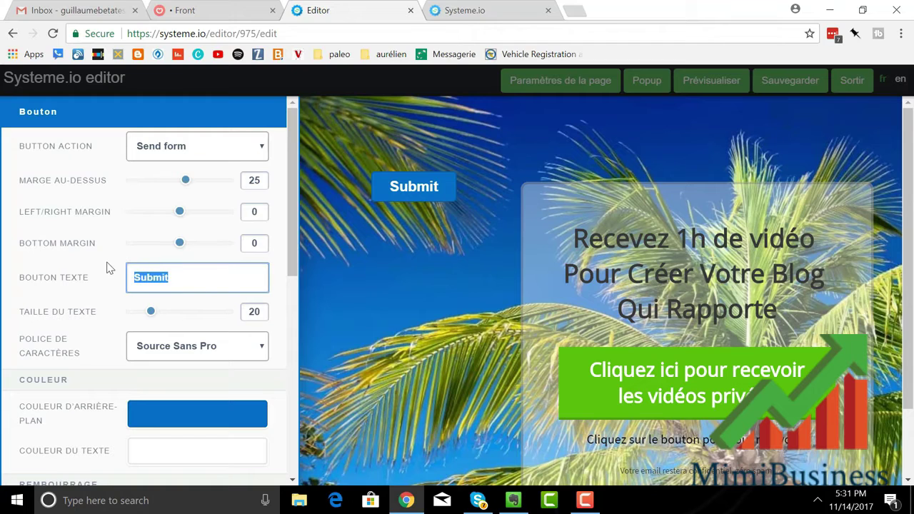
pyautogui.write('Cliquez ici ')
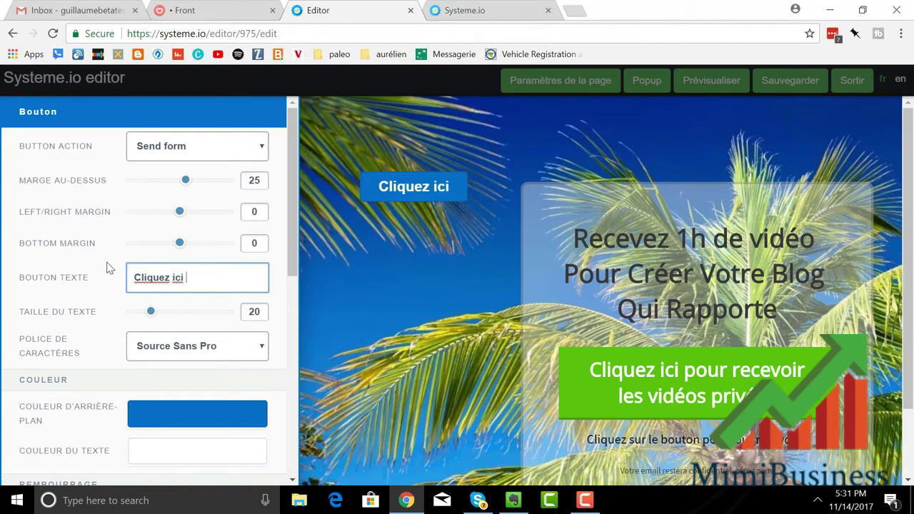
pyautogui.write('pour ')
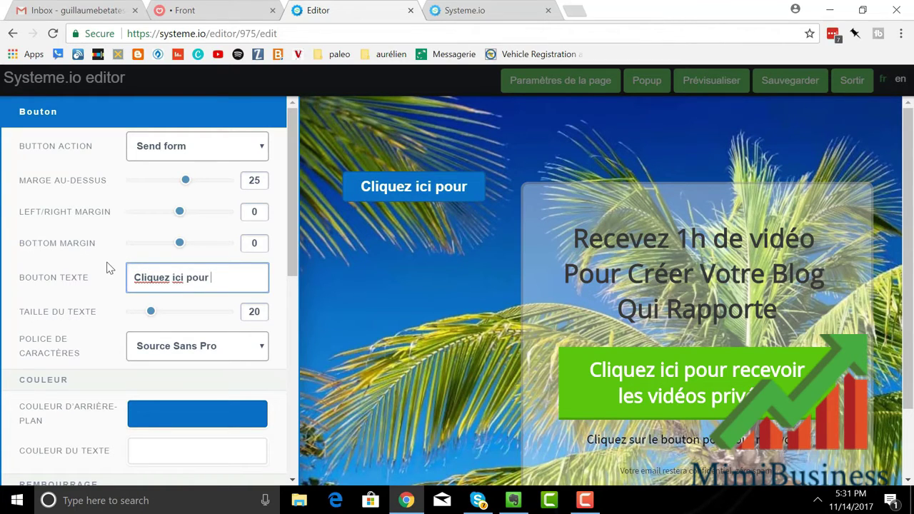
pyautogui.write('obtenir ')
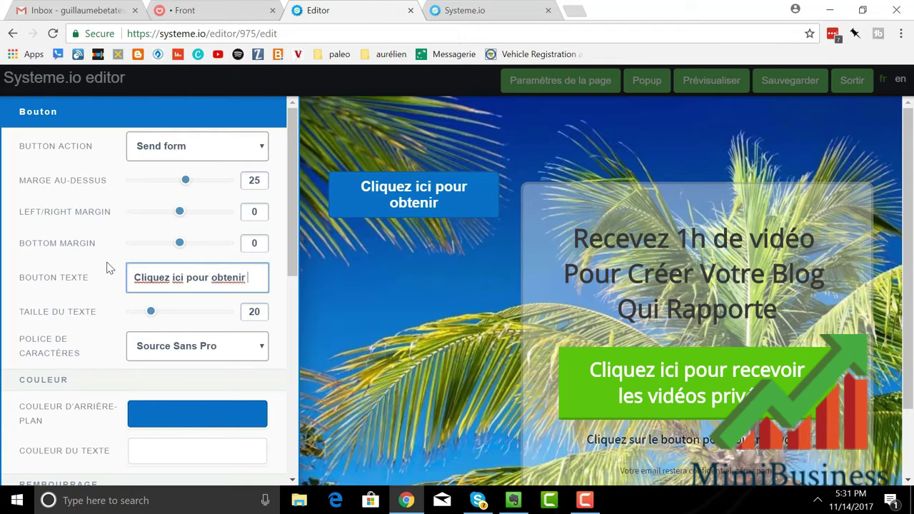
pyautogui.write('mon ebook ')
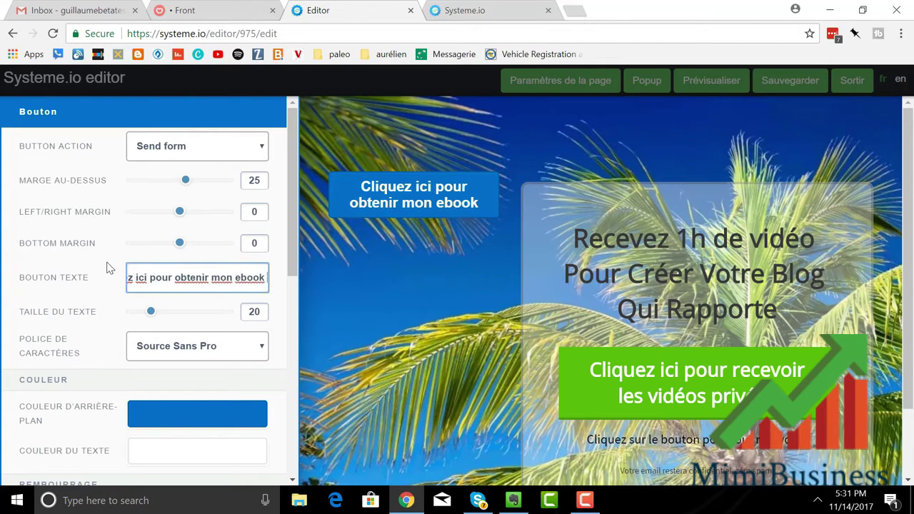
pyautogui.write('gratuit ')
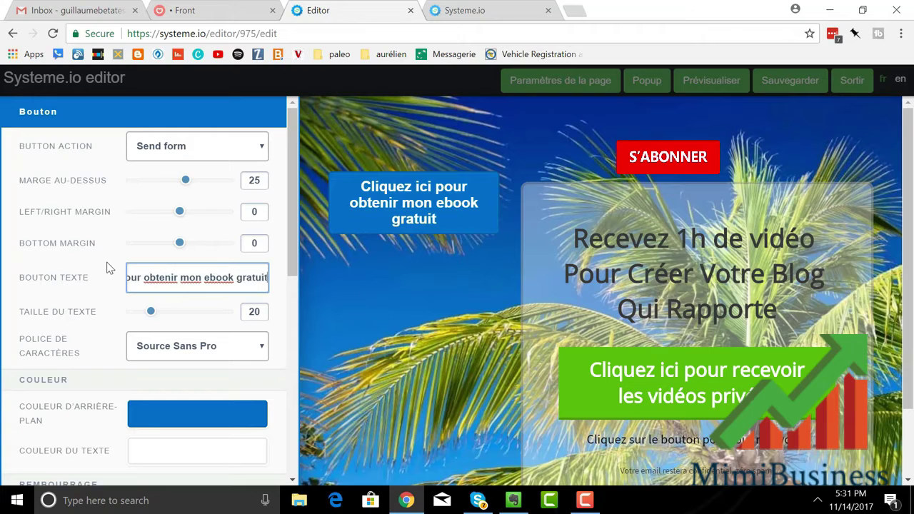
pyautogui.write('!')
pyautogui.click(413, 353)
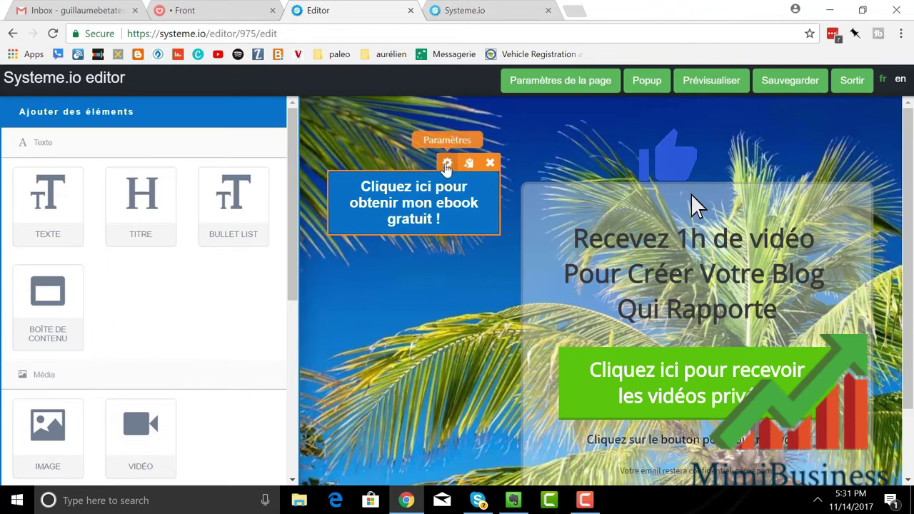
pyautogui.click(446, 162)
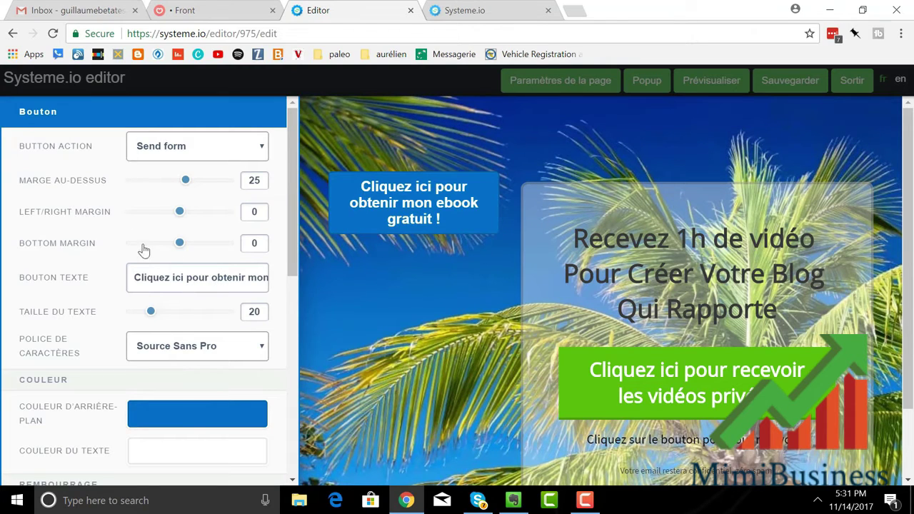
pyautogui.scroll(-4, 148, 255)
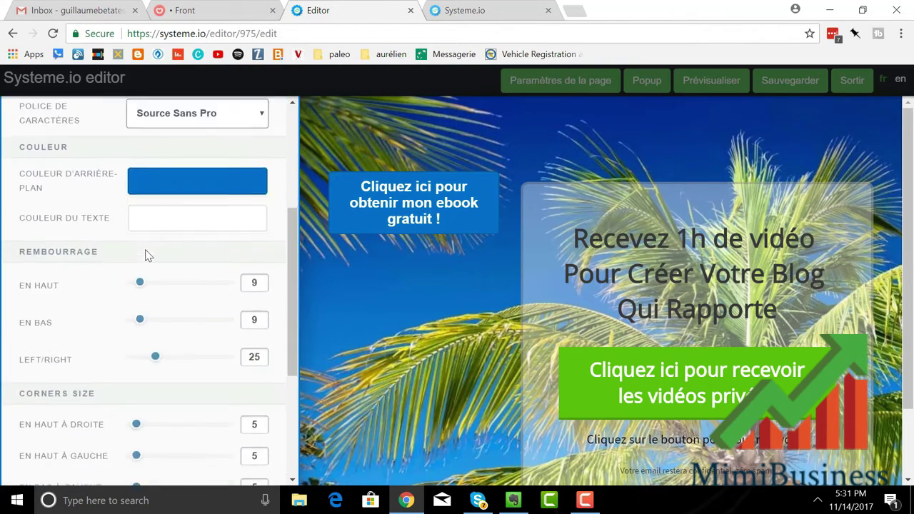
pyautogui.scroll(2, 145, 262)
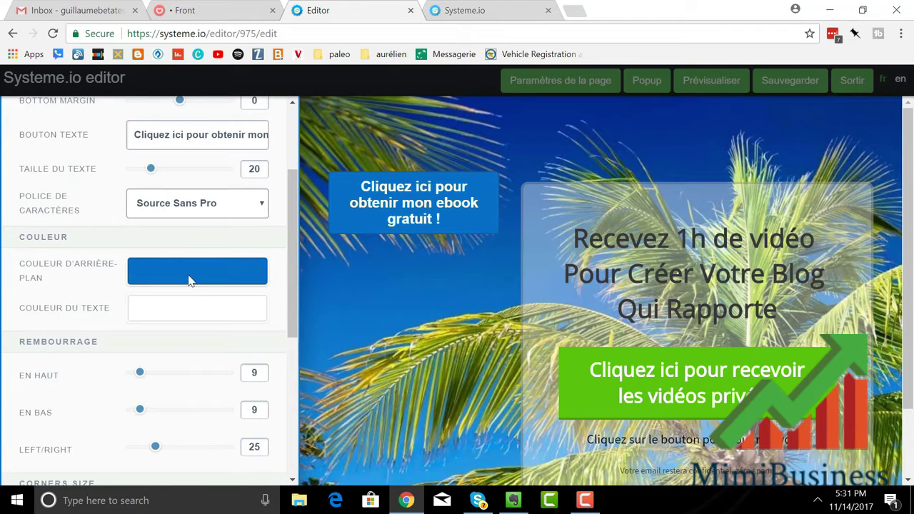
# Step: Change the ebook button's background colour from blue to red
pyautogui.click(189, 280)
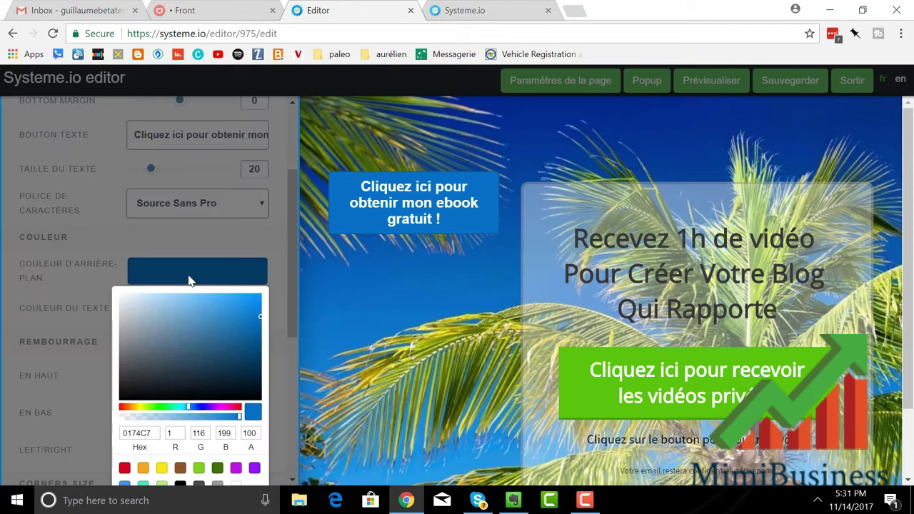
pyautogui.click(122, 409)
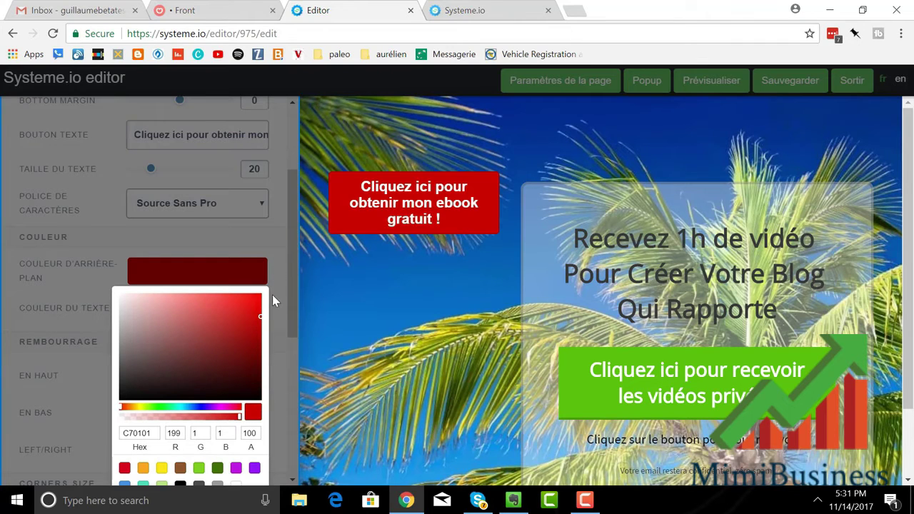
pyautogui.click(277, 309)
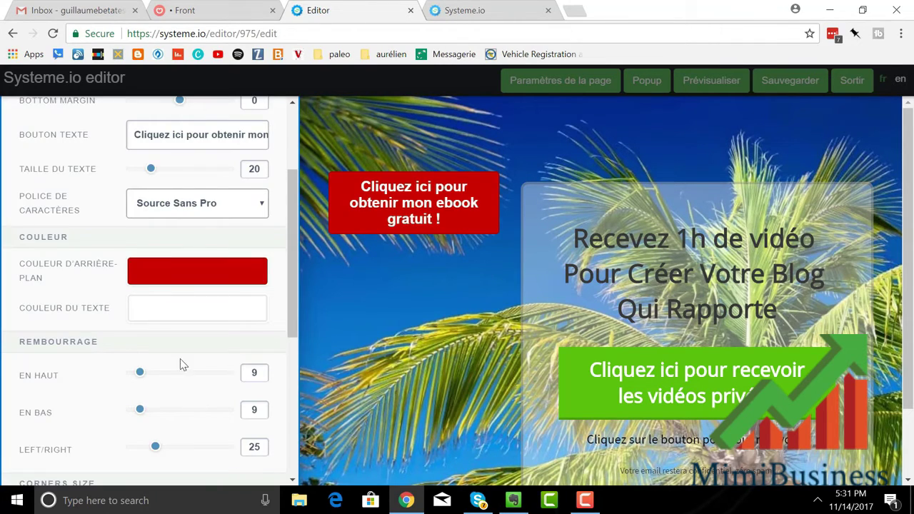
# Step: Set the button padding to 60 top, 63 bottom and 48 left/right
pyautogui.scroll(-1, 180, 358)
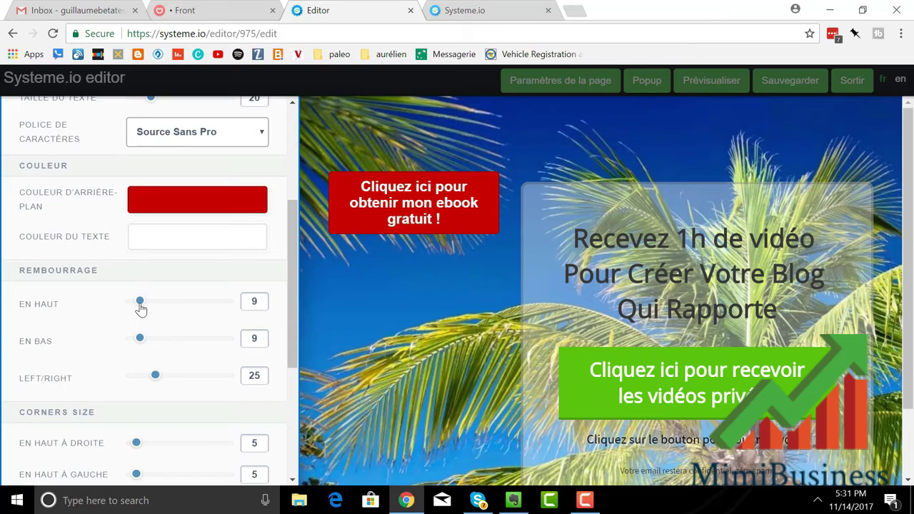
pyautogui.moveTo(141, 308); pyautogui.dragTo(189, 307)
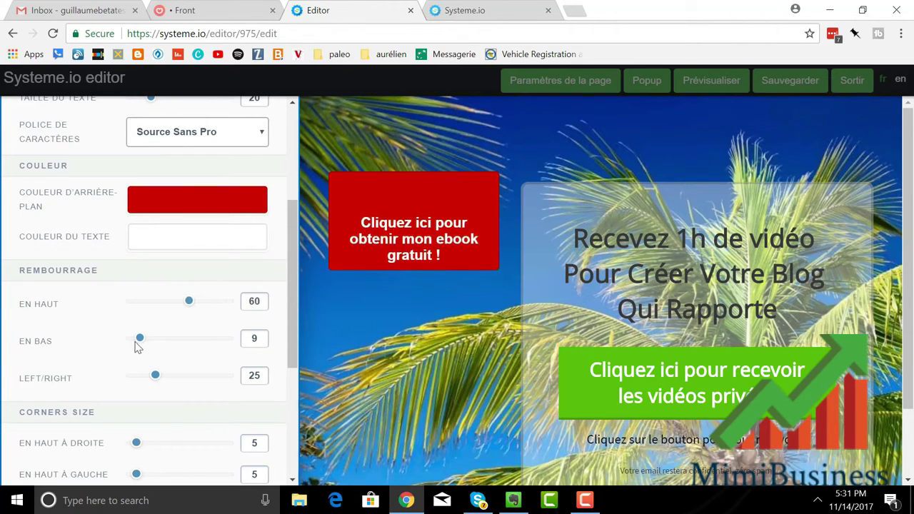
pyautogui.moveTo(138, 345); pyautogui.dragTo(193, 344)
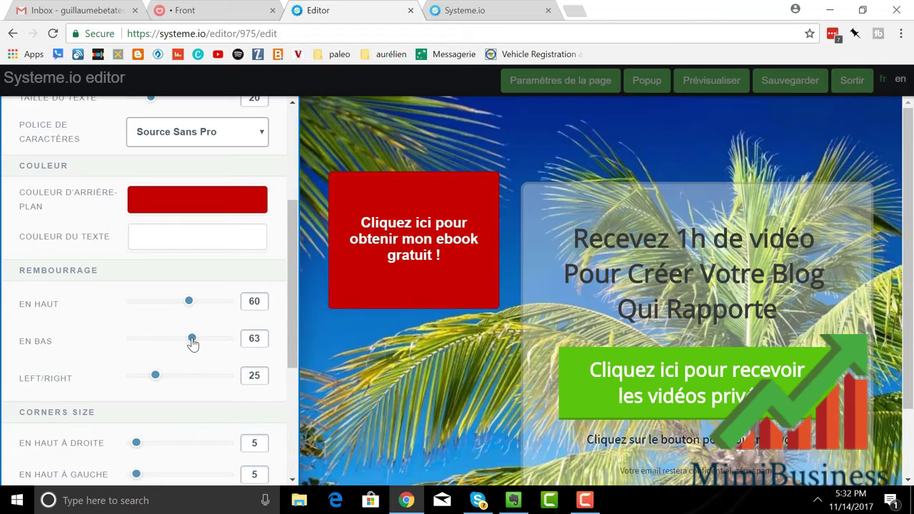
pyautogui.moveTo(156, 379); pyautogui.dragTo(177, 379)
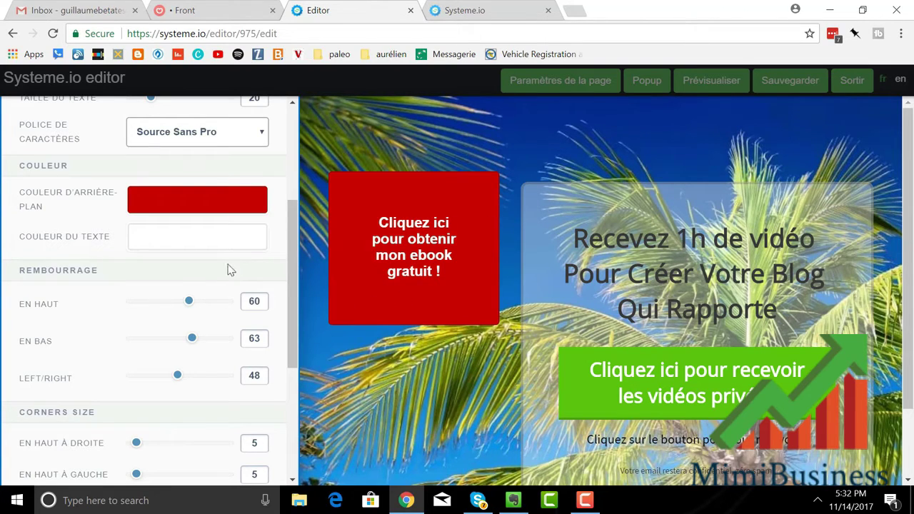
# Step: Round the button corners: 68 top-left, 49 top-right, 75 bottom-left, 72 bottom-right
pyautogui.scroll(-3, 184, 300)
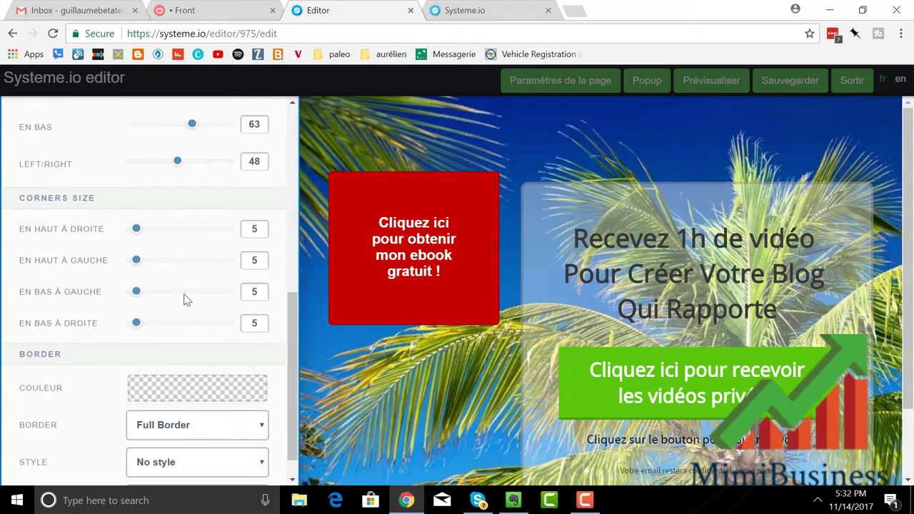
pyautogui.scroll(-1, 184, 299)
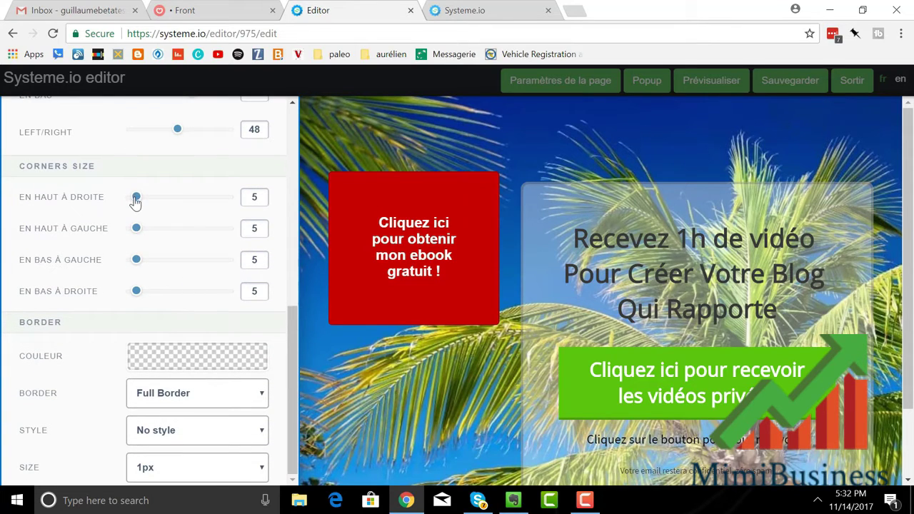
pyautogui.moveTo(135, 203); pyautogui.dragTo(180, 200)
pyautogui.moveTo(137, 261); pyautogui.dragTo(204, 262)
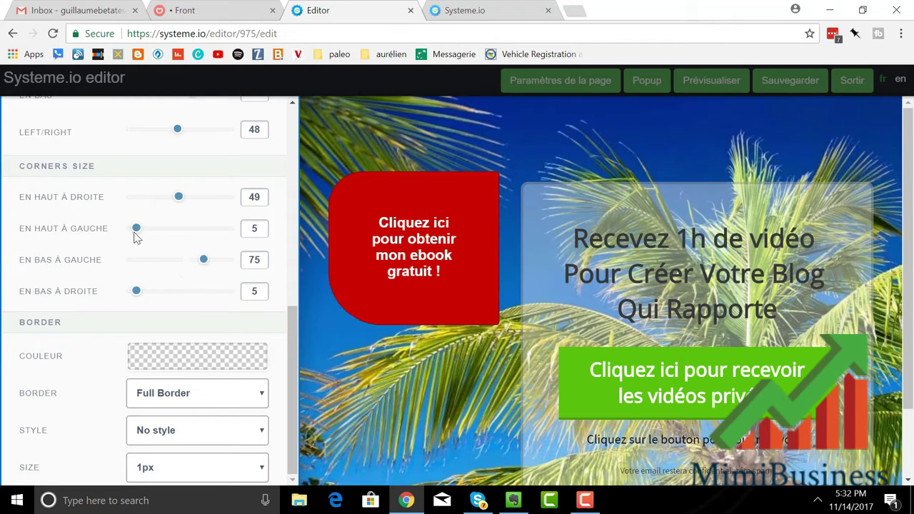
pyautogui.moveTo(137, 229); pyautogui.dragTo(198, 231)
pyautogui.moveTo(136, 292); pyautogui.dragTo(201, 297)
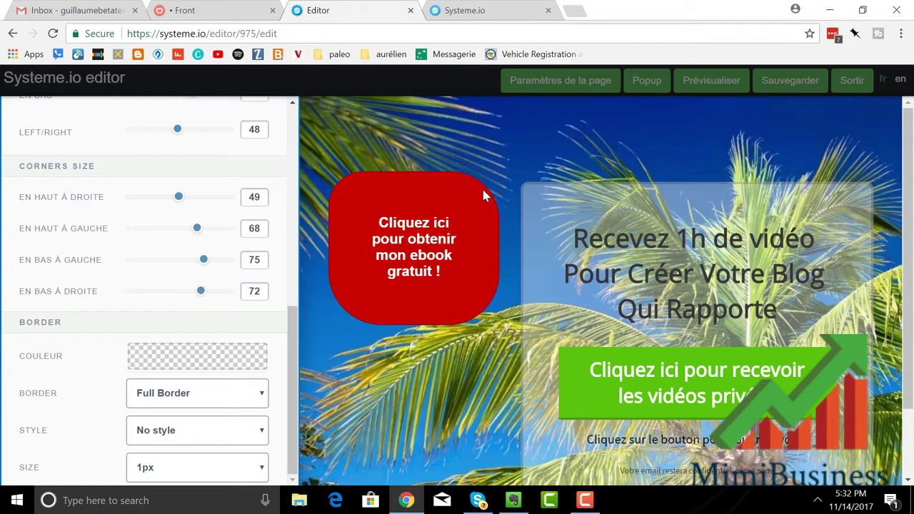
pyautogui.click(471, 164)
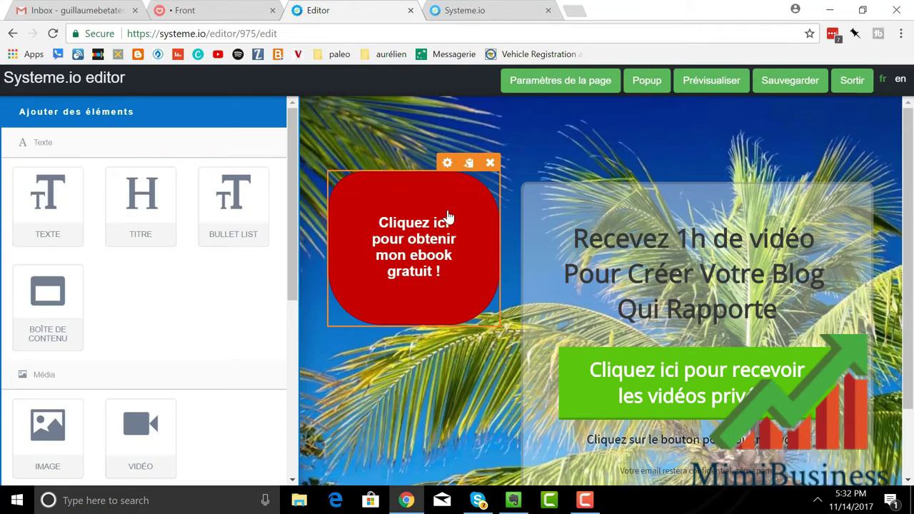
# Step: Remove the red ebook button and erase the old headline text
pyautogui.click(489, 163)
pyautogui.click(522, 113)
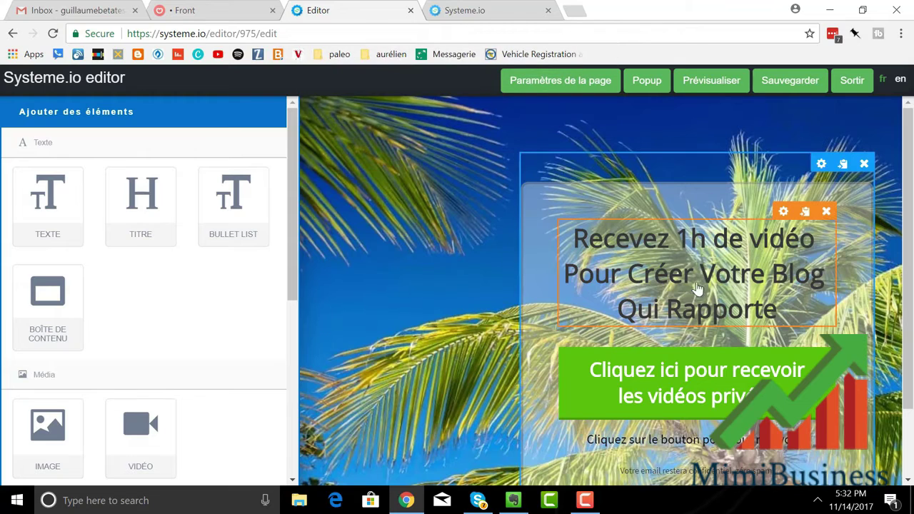
pyautogui.click(703, 277)
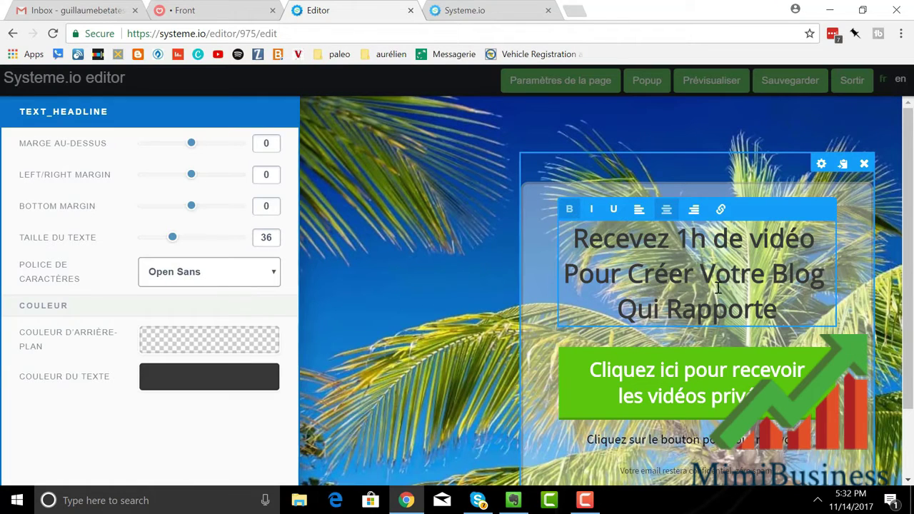
pyautogui.moveTo(778, 308); pyautogui.dragTo(610, 239)
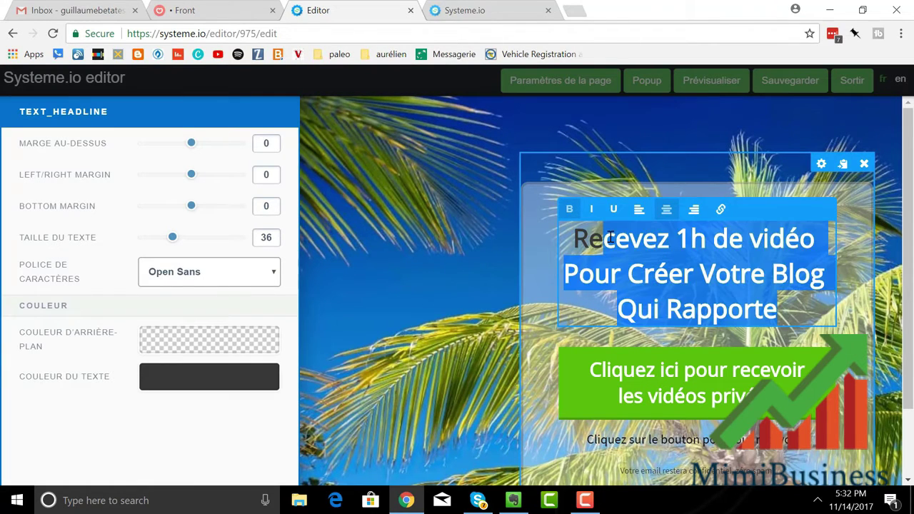
pyautogui.press('BackSpace')
pyautogui.press('BackSpace')
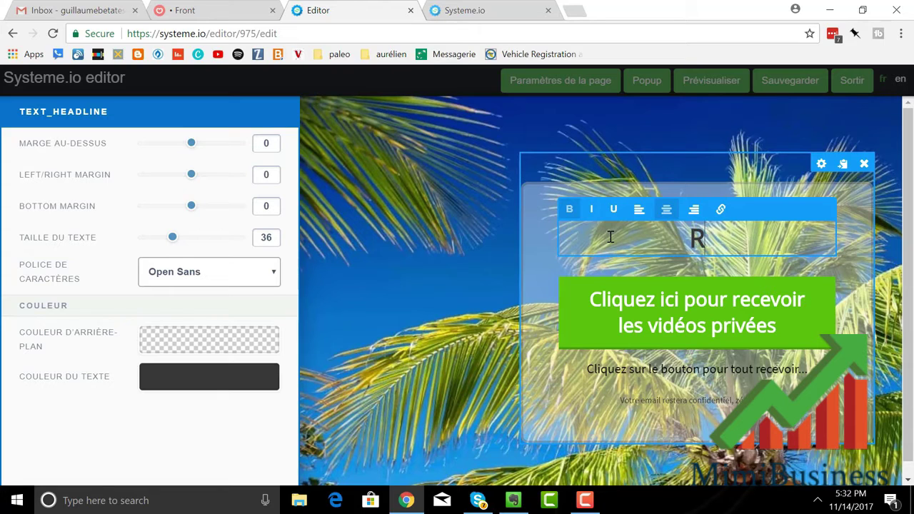
# Step: Type the new headline 'Inscrivez-vous ici pour recevoir mon ebook gratuit !'
pyautogui.write('ecev')
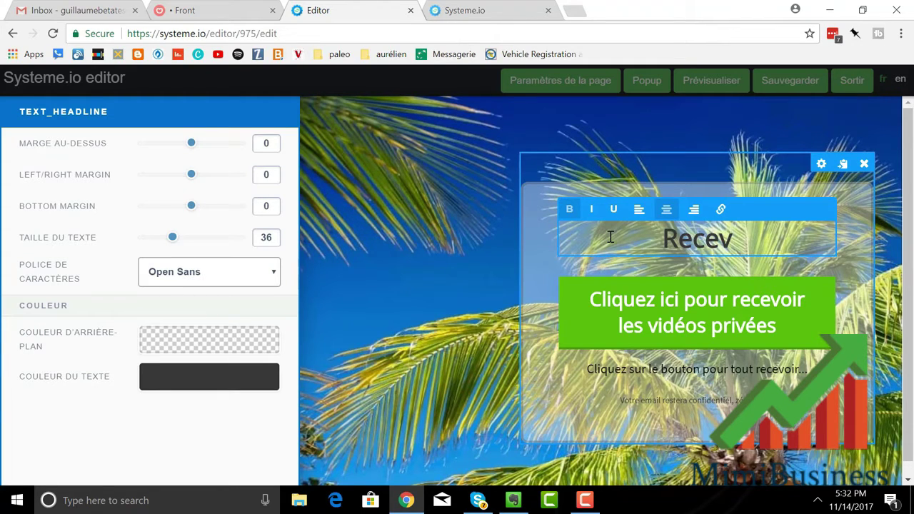
pyautogui.write('ez votre')
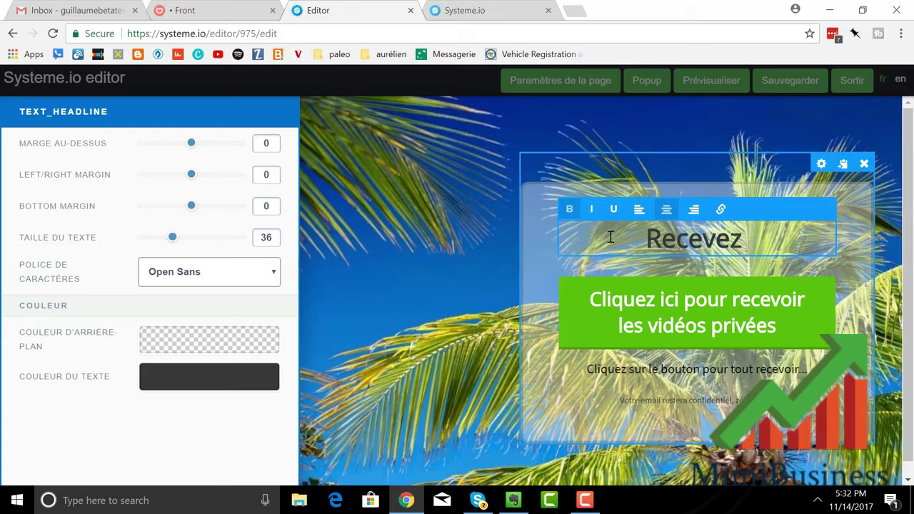
pyautogui.press('BackSpace')
pyautogui.press('BackSpace')
pyautogui.press('BackSpace')
pyautogui.press('BackSpace')
pyautogui.press('BackSpace')
pyautogui.press('BackSpace')
pyautogui.press('BackSpace')
pyautogui.press('BackSpace')
pyautogui.press('BackSpace')
pyautogui.press('BackSpace')
pyautogui.press('BackSpace')
pyautogui.press('BackSpace')
pyautogui.press('BackSpace')
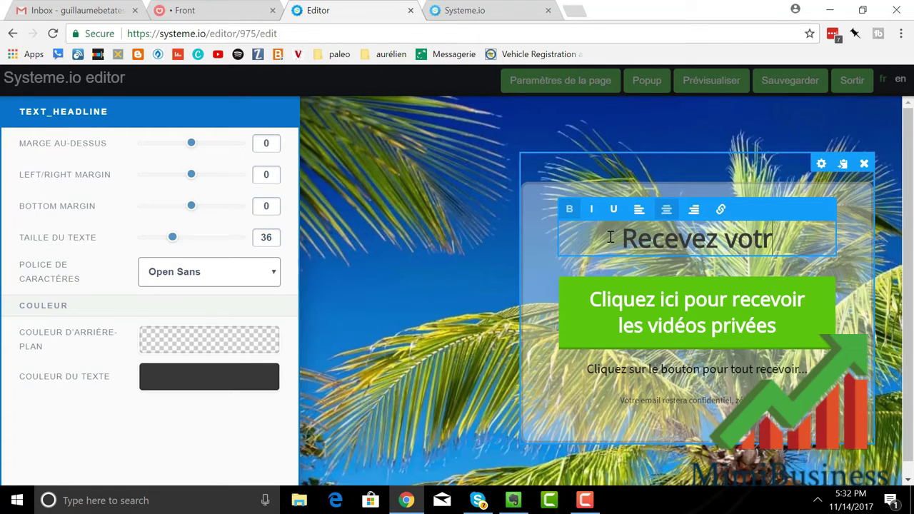
pyautogui.write('Inscr')
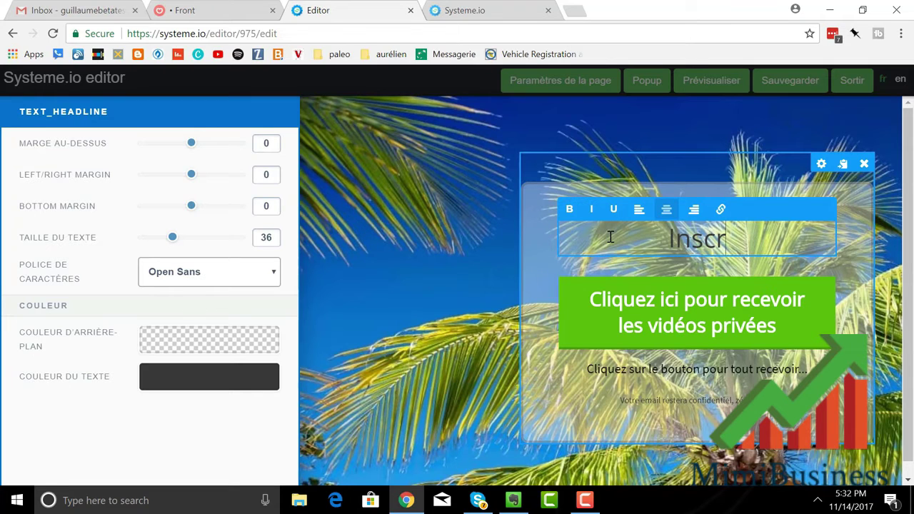
pyautogui.write('ivez-vou')
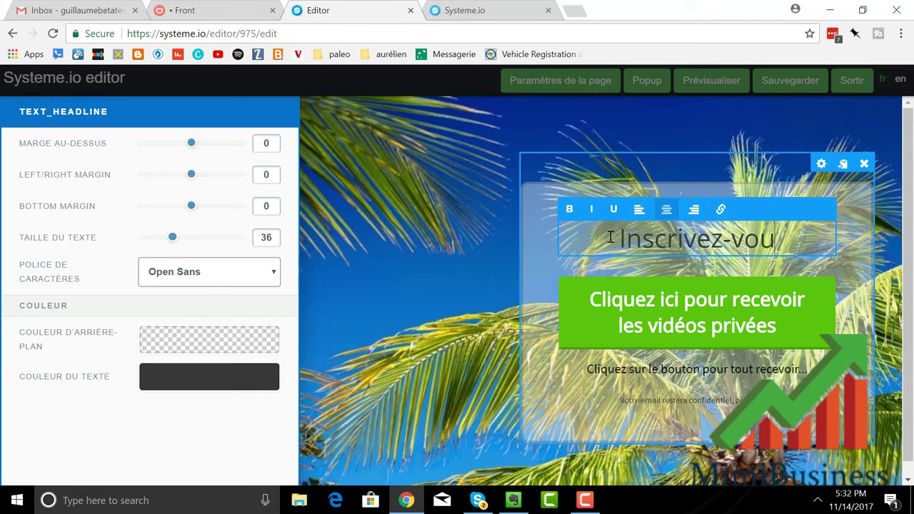
pyautogui.write('s ici pour r')
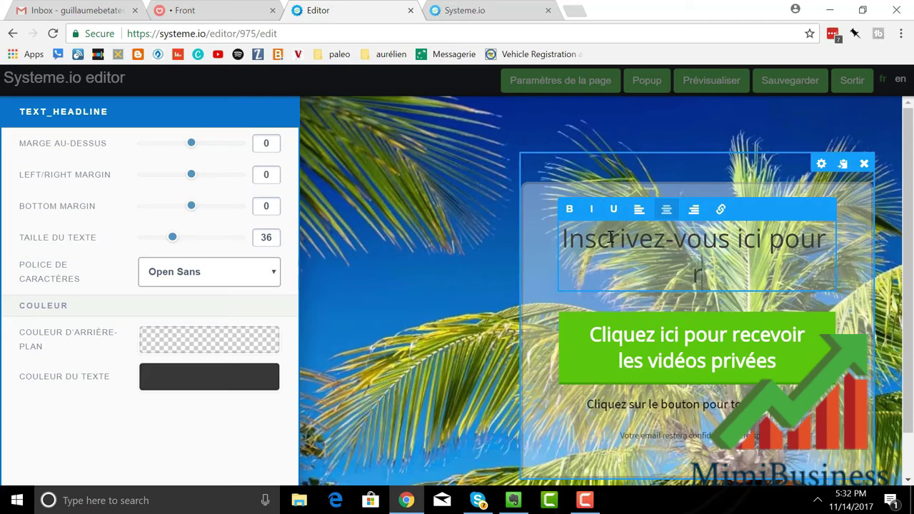
pyautogui.write('ecevoir mon e')
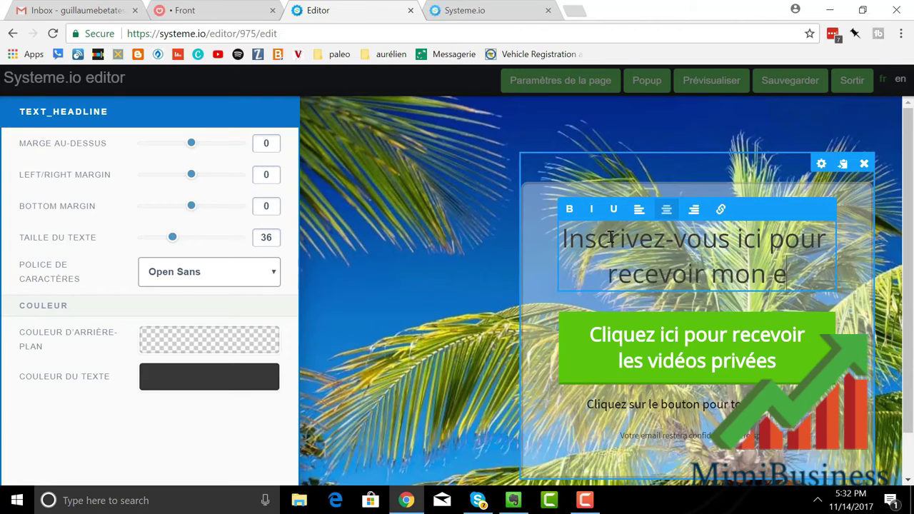
pyautogui.write('boo')
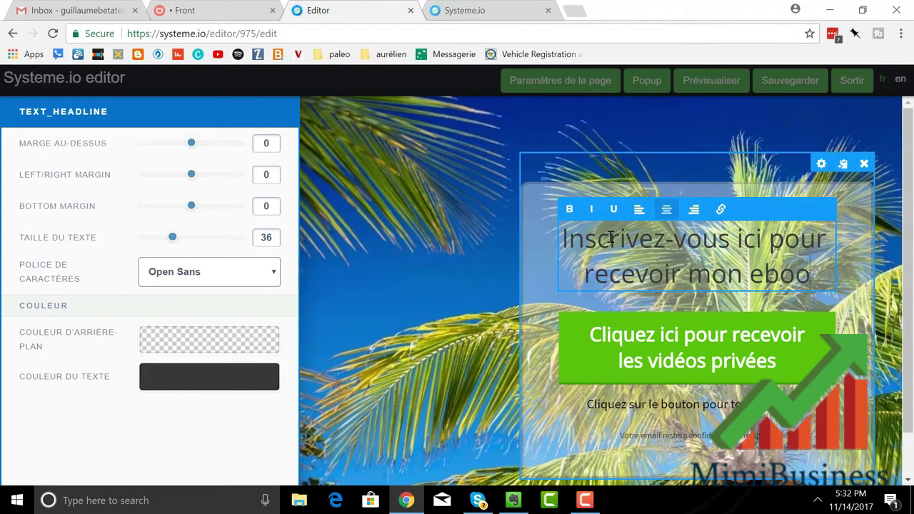
pyautogui.write('k gratuit !')
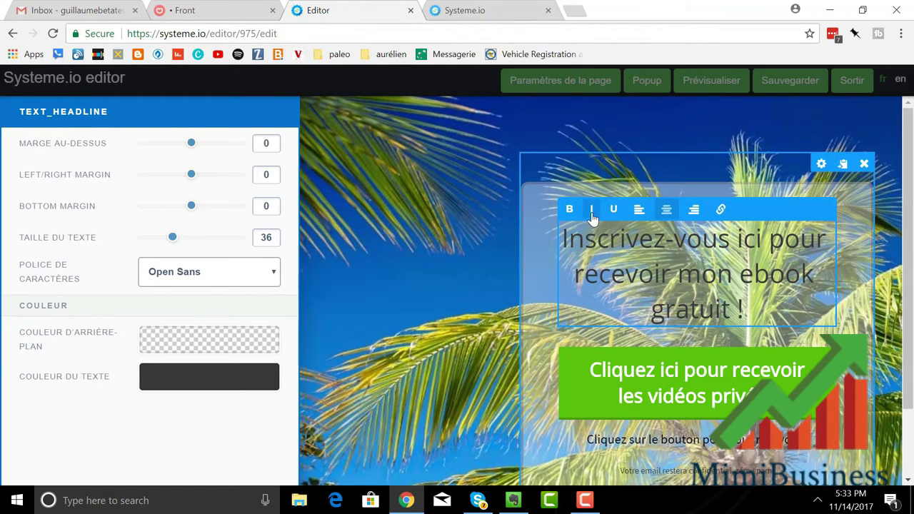
# Step: Turn bold off for the whole headline so it shows as regular text
pyautogui.click(569, 208)
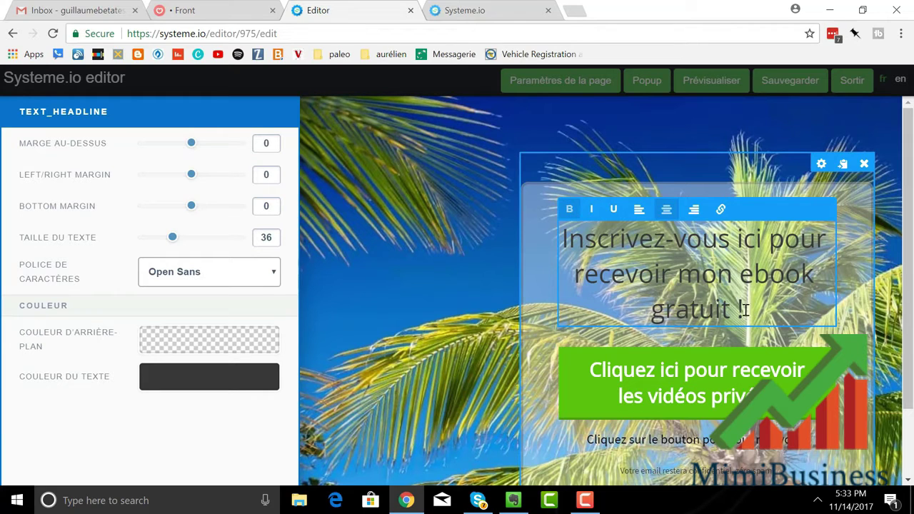
pyautogui.moveTo(745, 308); pyautogui.dragTo(558, 243)
pyautogui.click(569, 209)
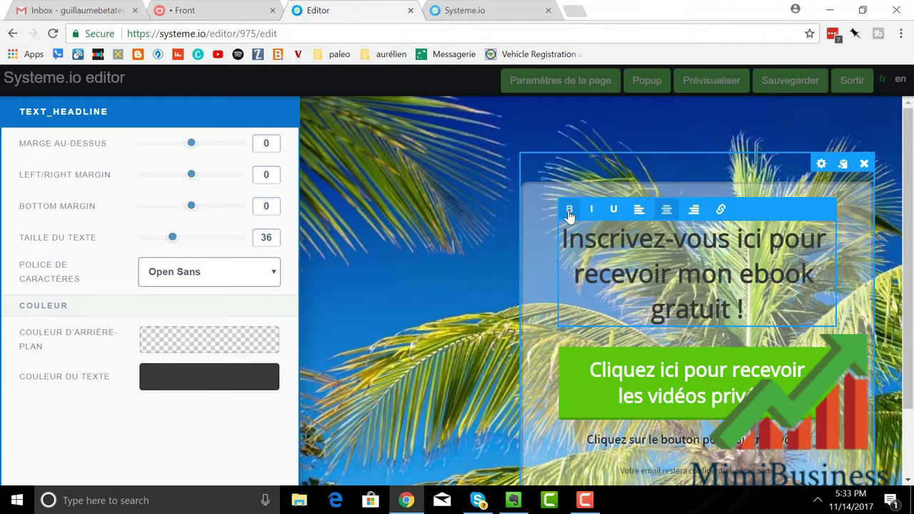
pyautogui.click(854, 280)
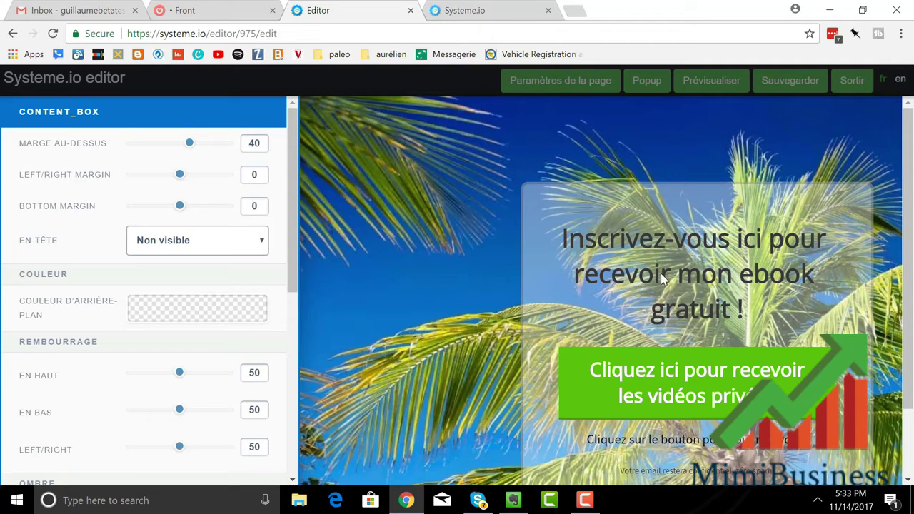
# Step: Delete the green 'Cliquez ici pour recevoir les vidéos privées' button and confirm with OK
pyautogui.press('Escape')
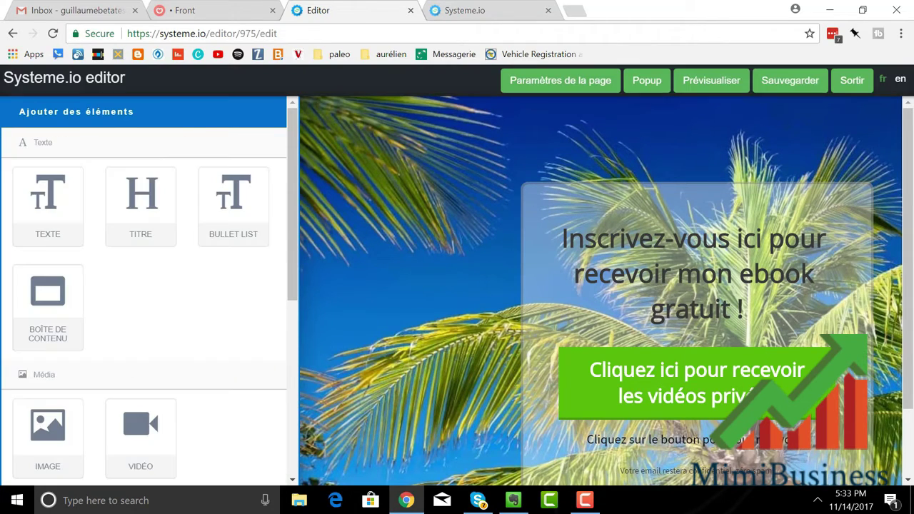
pyautogui.click(822, 341)
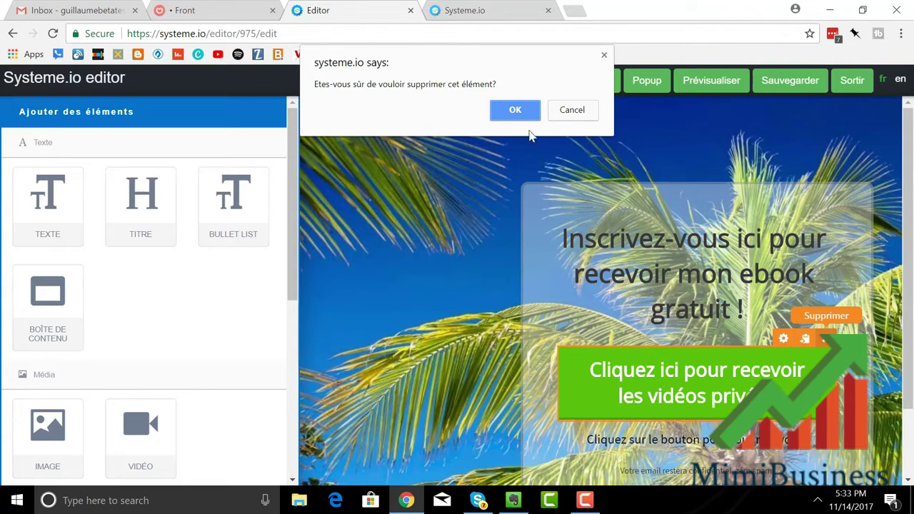
pyautogui.click(515, 109)
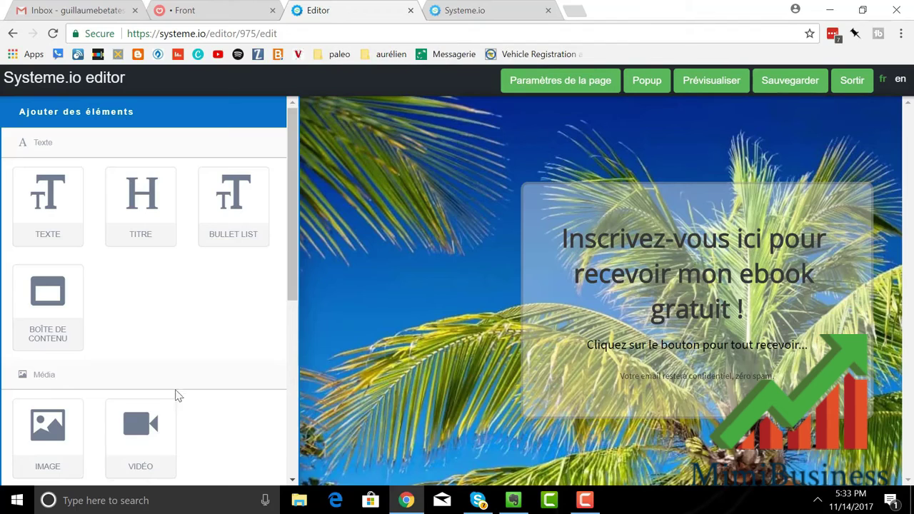
# Step: Drop a Formulaire block with email field and Submit button beneath the headline
pyautogui.scroll(-3, 159, 371)
pyautogui.scroll(-2, 98, 476)
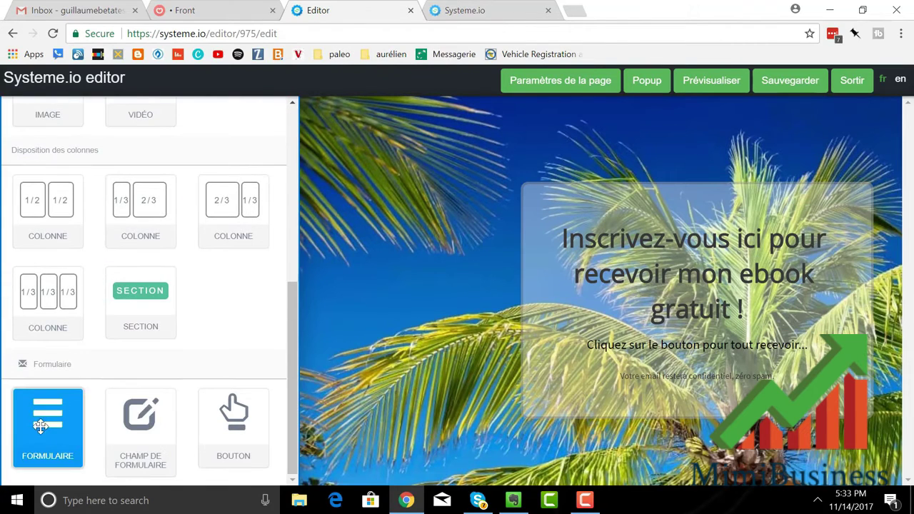
pyautogui.moveTo(43, 425); pyautogui.dragTo(664, 342)
pyautogui.moveTo(48, 415); pyautogui.dragTo(693, 346)
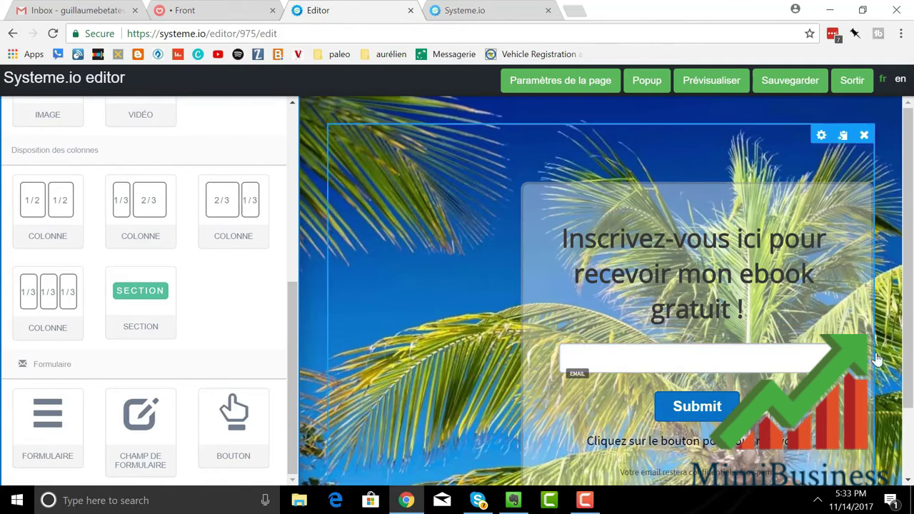
pyautogui.click(782, 337)
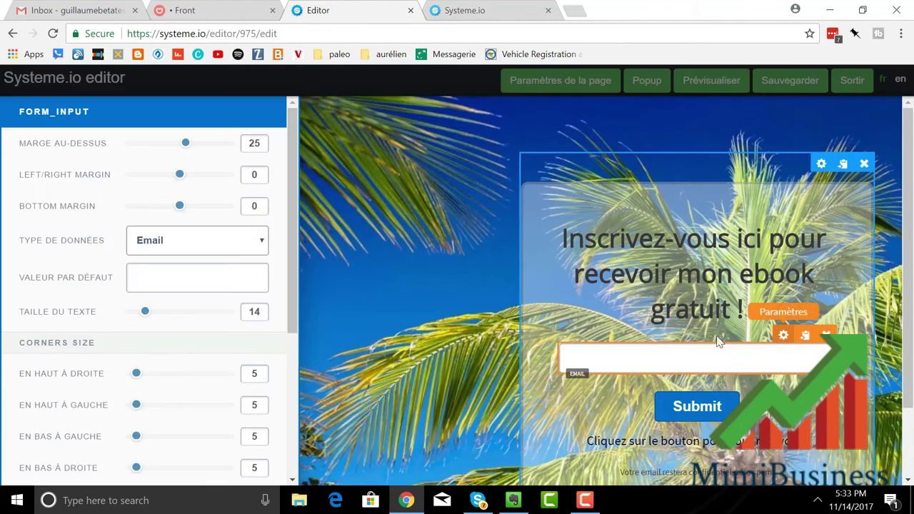
# Step: Set the email field's placeholder text to 'Indiquez-moi votre meilleur email'
pyautogui.click(162, 279)
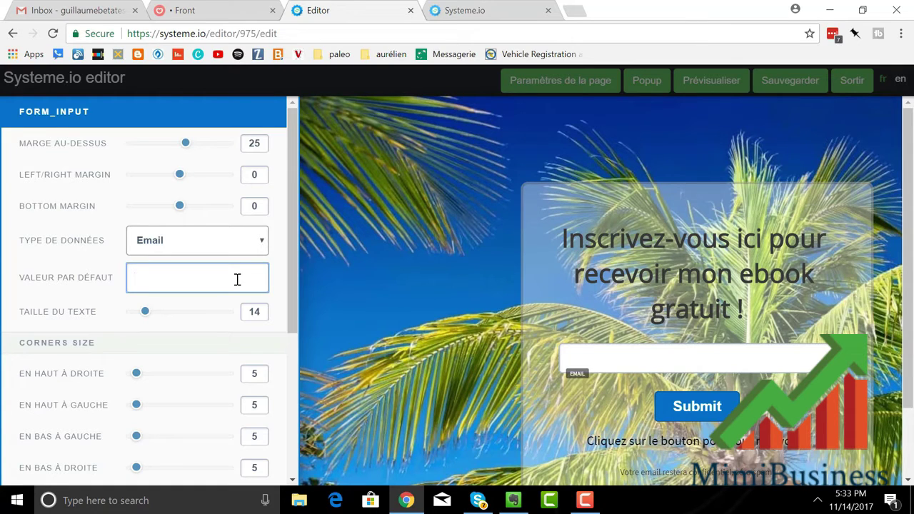
pyautogui.write('Insmenti')
pyautogui.press('BackSpace')
pyautogui.press('BackSpace')
pyautogui.press('BackSpace')
pyautogui.press('BackSpace')
pyautogui.write('Ment')
pyautogui.press('BackSpace')
pyautogui.press('BackSpace')
pyautogui.press('BackSpace')
pyautogui.press('BackSpace')
pyautogui.write('Donnez-moi ')
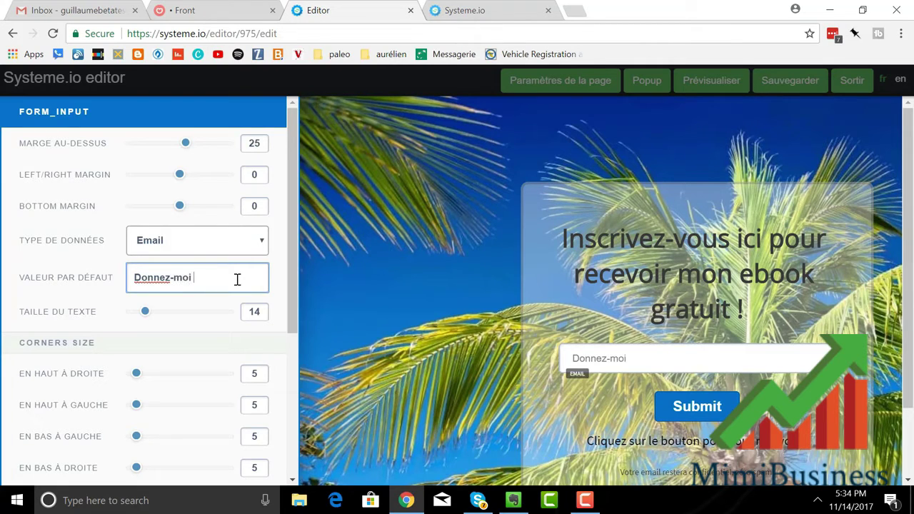
pyautogui.write('votre')
pyautogui.press('BackSpace')
pyautogui.press('BackSpace')
pyautogui.press('BackSpace')
pyautogui.press('BackSpace')
pyautogui.press('BackSpace')
pyautogui.press('BackSpace')
pyautogui.press('BackSpace')
pyautogui.press('BackSpace')
pyautogui.press('BackSpace')
pyautogui.press('BackSpace')
pyautogui.press('BackSpace')
pyautogui.press('BackSpace')
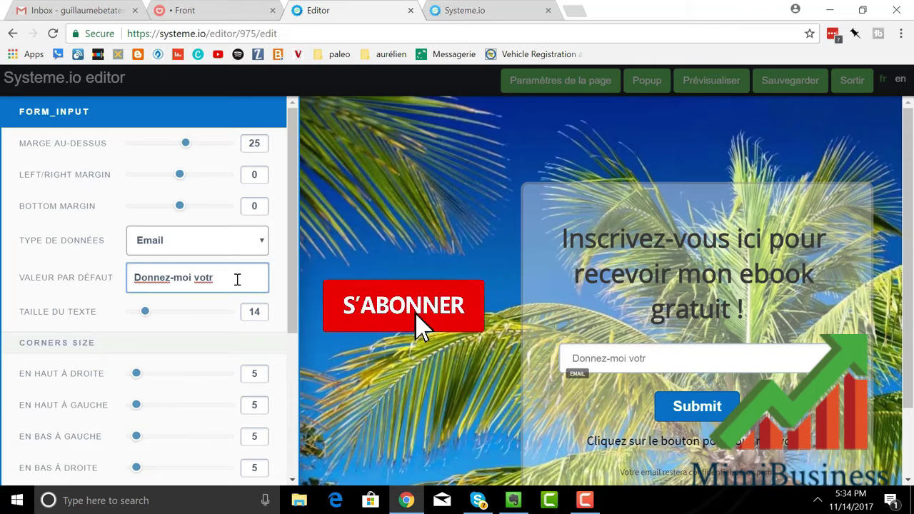
pyautogui.press('BackSpace')
pyautogui.press('BackSpace')
pyautogui.press('BackSpace')
pyautogui.press('BackSpace')
pyautogui.write('Indiqu')
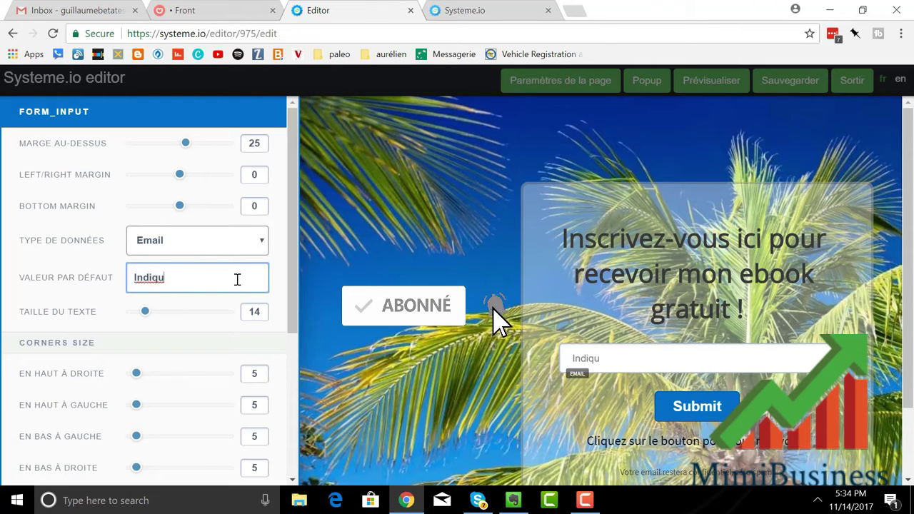
pyautogui.write('ez-moi v')
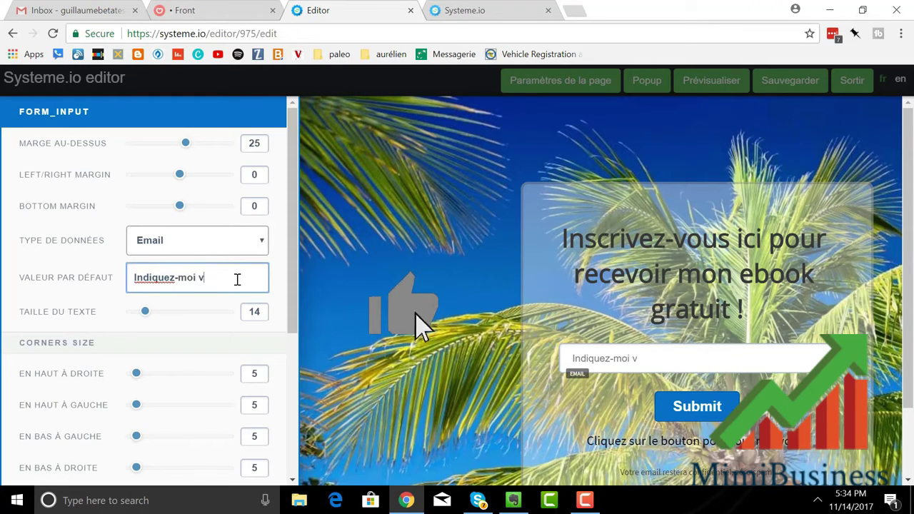
pyautogui.write('otre m')
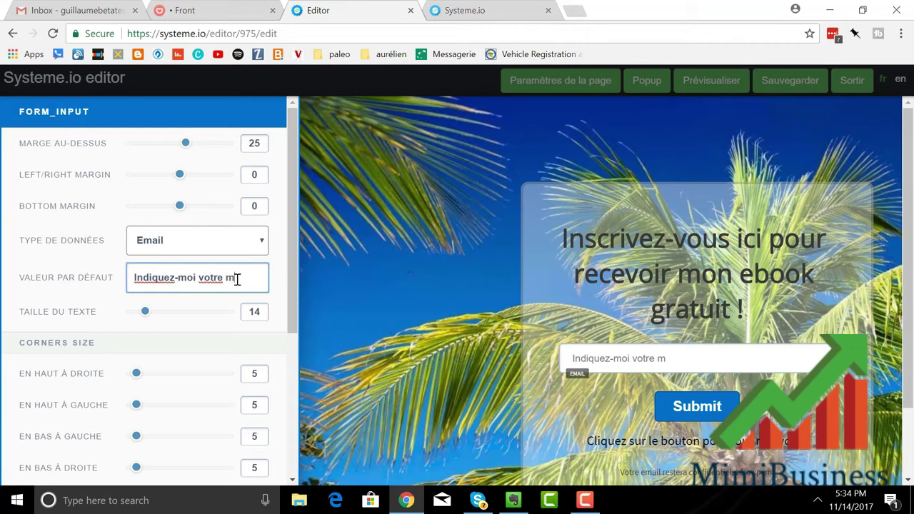
pyautogui.write('eilleur email')
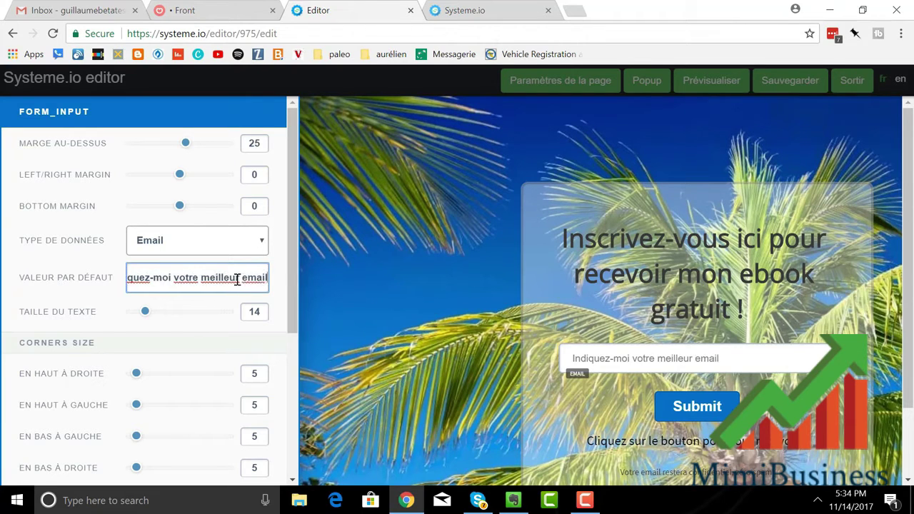
pyautogui.click(758, 423)
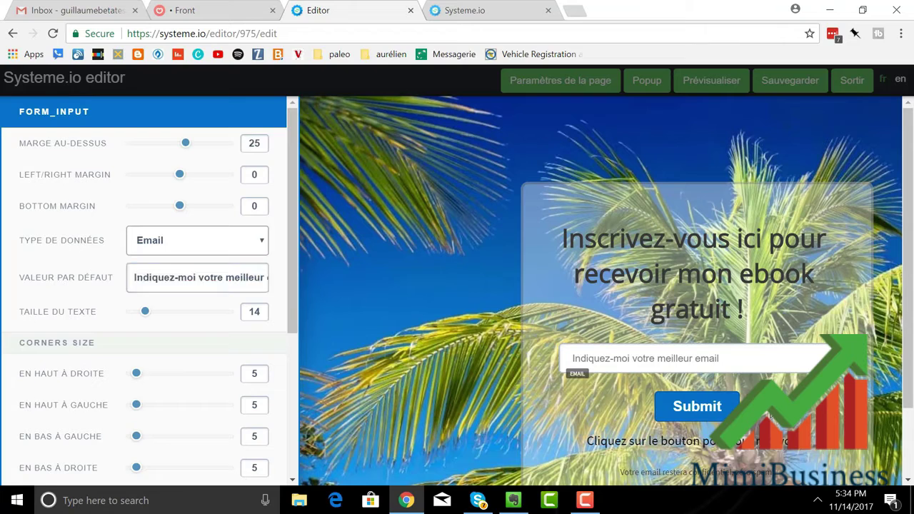
pyautogui.click(725, 409)
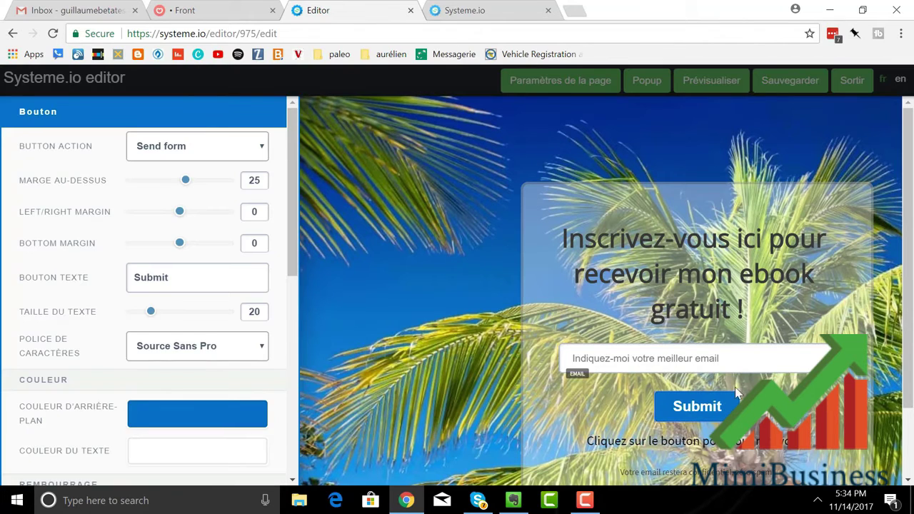
# Step: Relabel the form's sign-up button from 'Submit' to 'Cliquez ici'
pyautogui.click(725, 406)
pyautogui.click(735, 404)
pyautogui.click(733, 406)
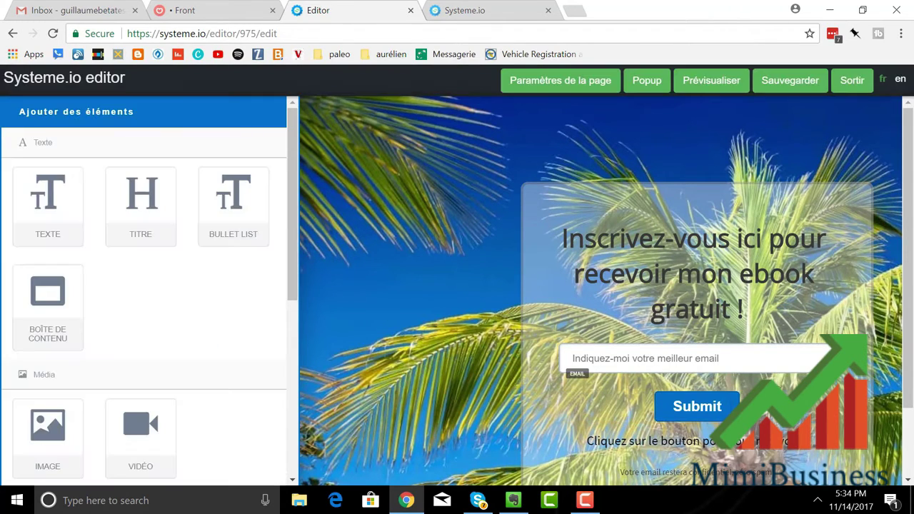
pyautogui.click(705, 409)
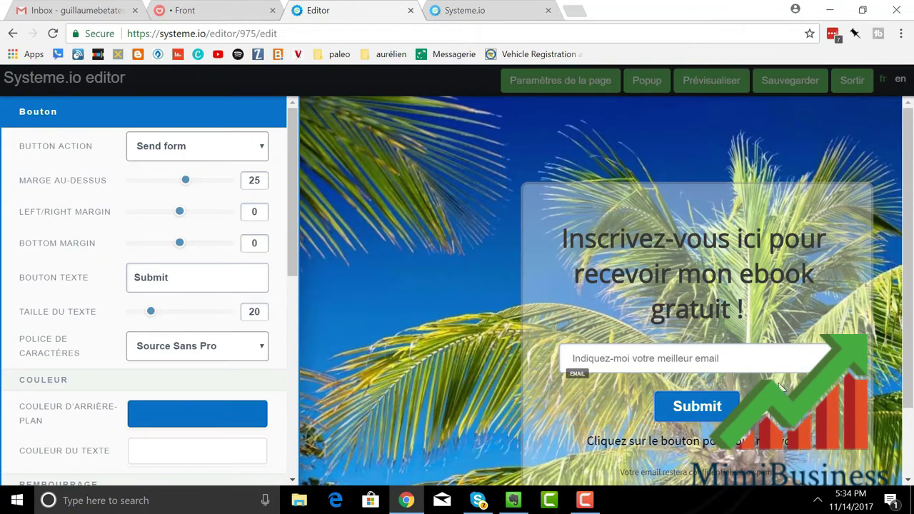
pyautogui.click(720, 416)
pyautogui.click(721, 420)
pyautogui.click(721, 417)
pyautogui.click(727, 411)
pyautogui.click(658, 406)
pyautogui.click(729, 405)
pyautogui.moveTo(187, 280); pyautogui.dragTo(102, 282)
pyautogui.write('C')
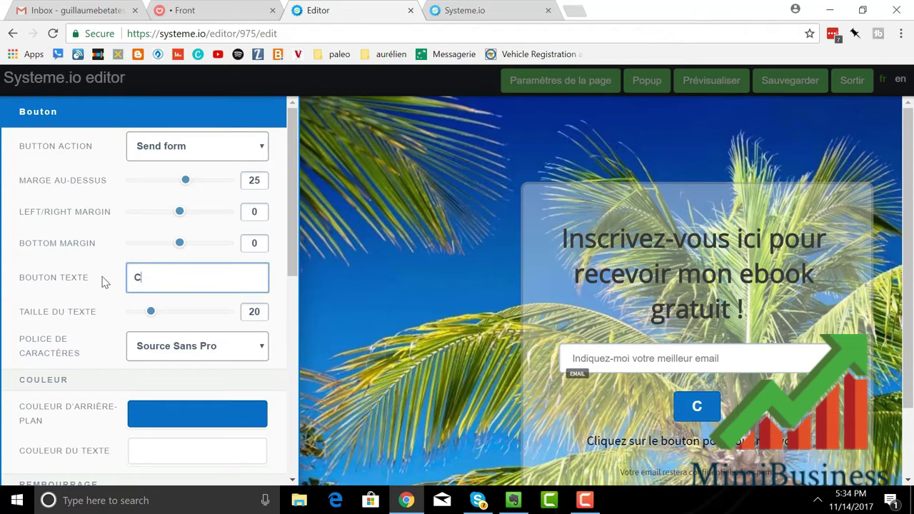
pyautogui.write('liquez')
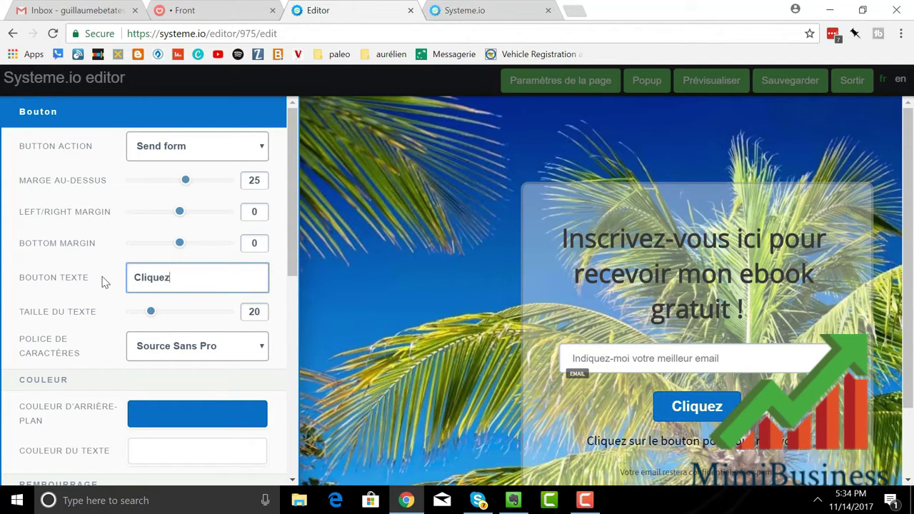
pyautogui.write(' ici')
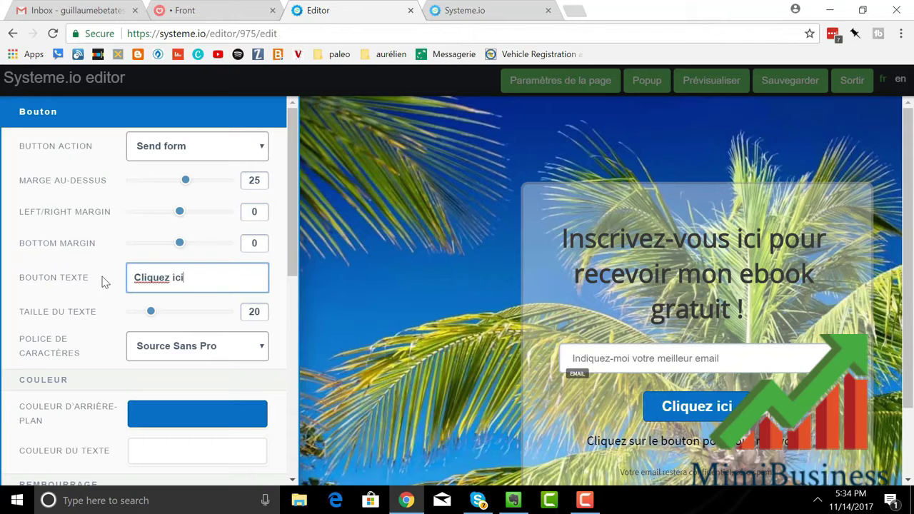
pyautogui.click(572, 299)
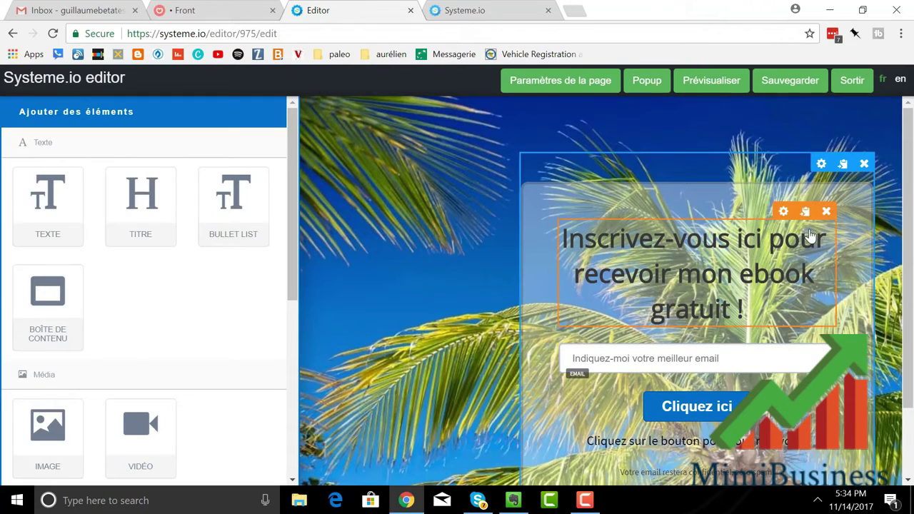
# Step: Give the sign-up box a more opaque light red background (E75353)
pyautogui.click(821, 163)
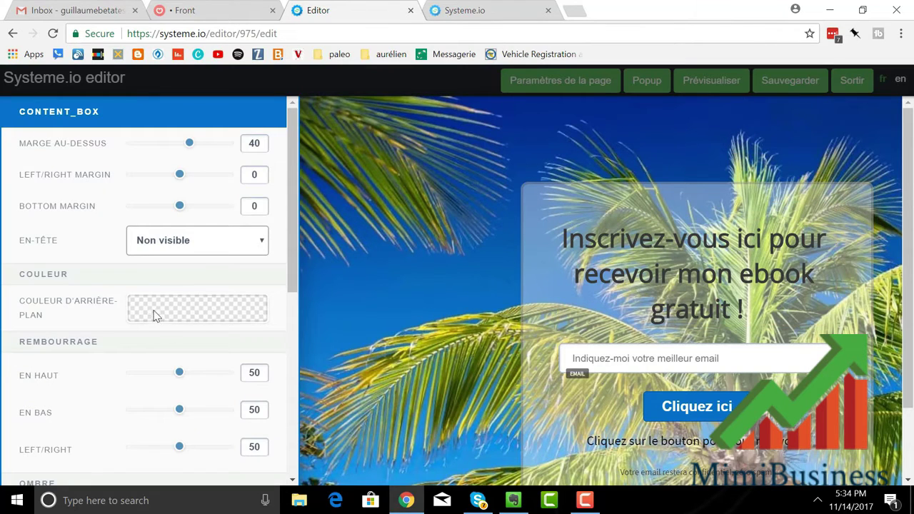
pyautogui.scroll(-3, 176, 309)
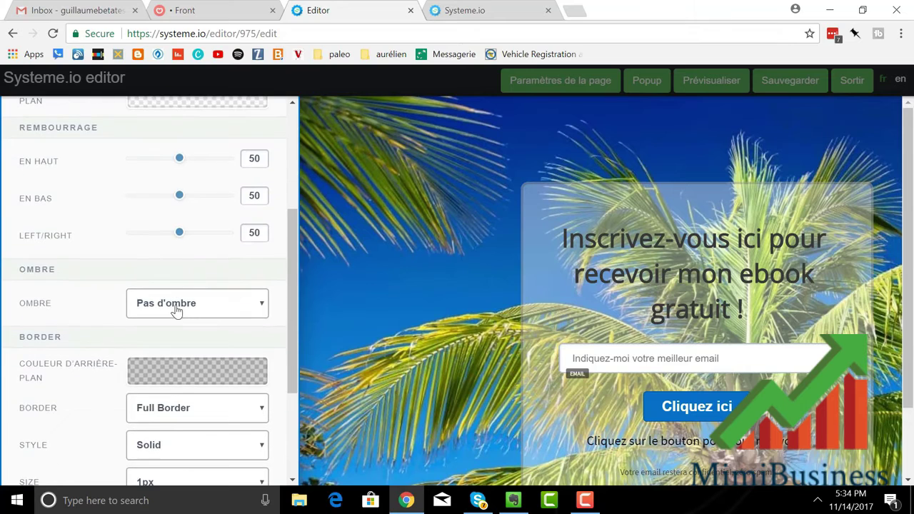
pyautogui.scroll(2, 177, 309)
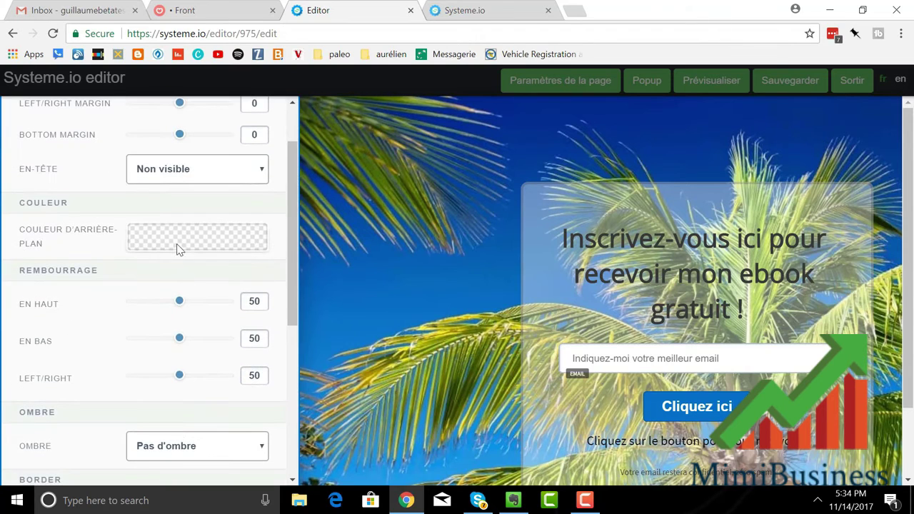
pyautogui.click(179, 248)
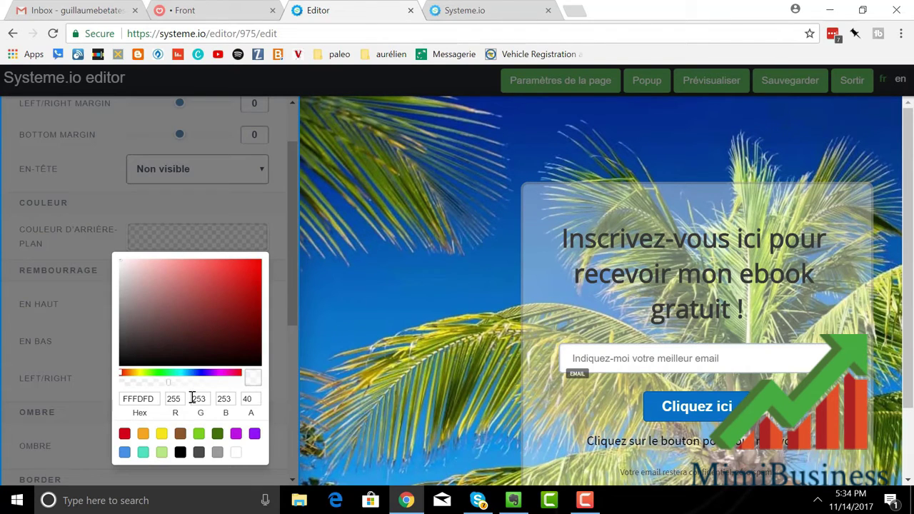
pyautogui.moveTo(169, 388); pyautogui.dragTo(241, 383)
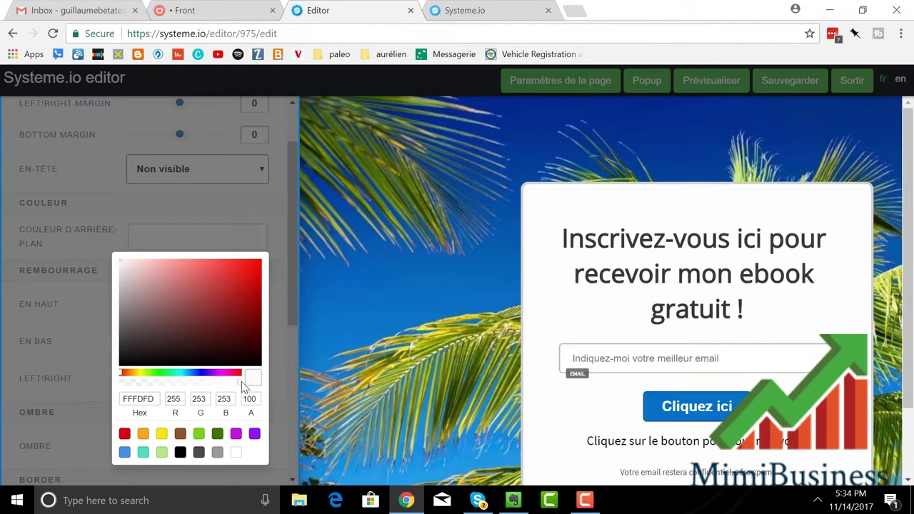
pyautogui.click(236, 273)
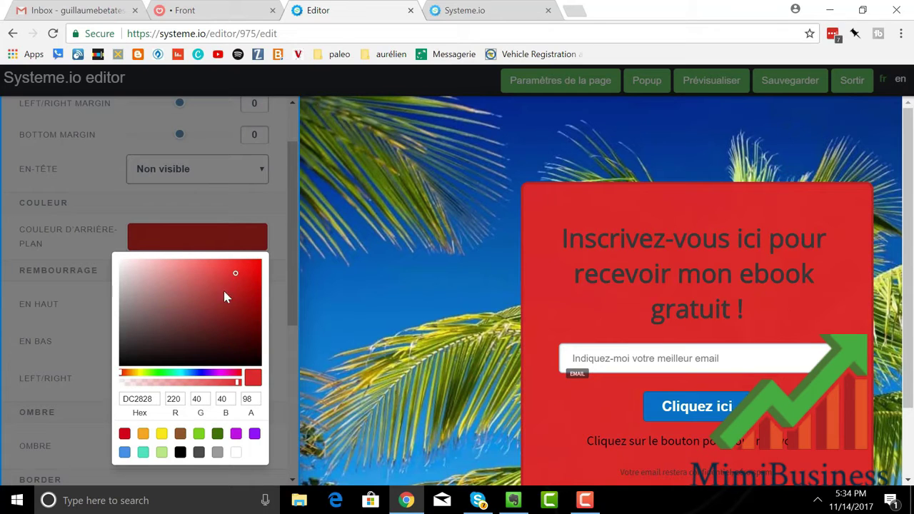
pyautogui.click(210, 269)
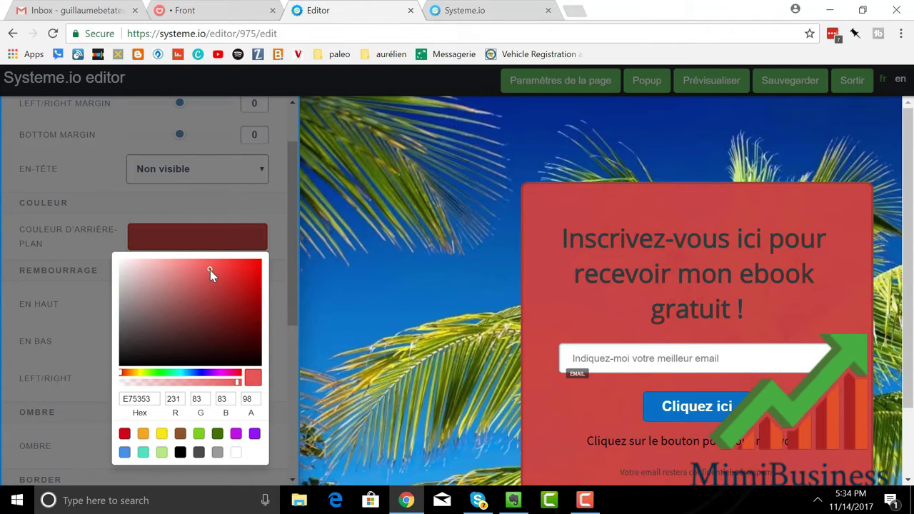
pyautogui.click(343, 295)
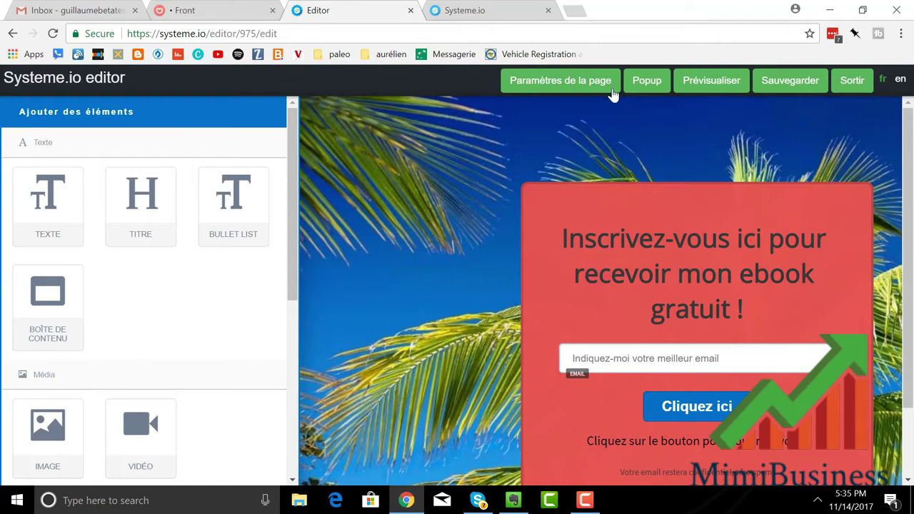
# Step: Save the beach page, exit the editor and open its live URL from the pages list
pyautogui.click(785, 83)
pyautogui.click(851, 90)
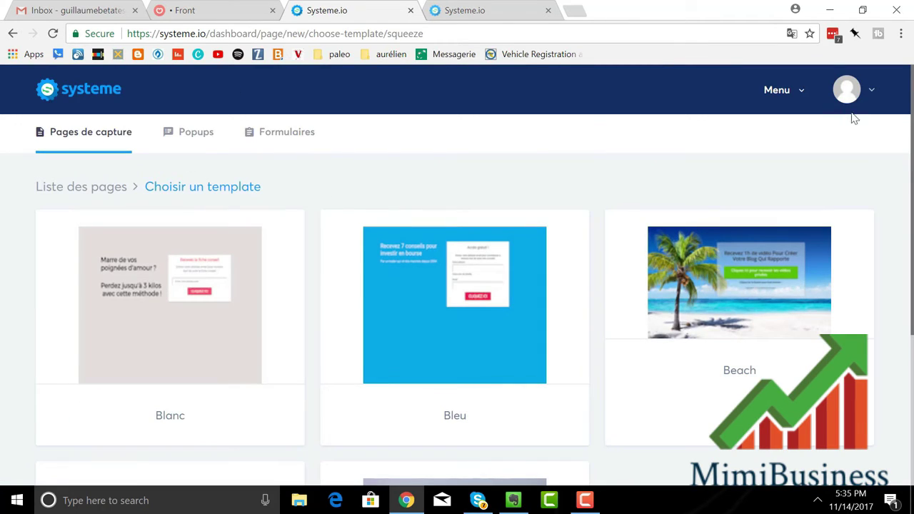
pyautogui.click(72, 188)
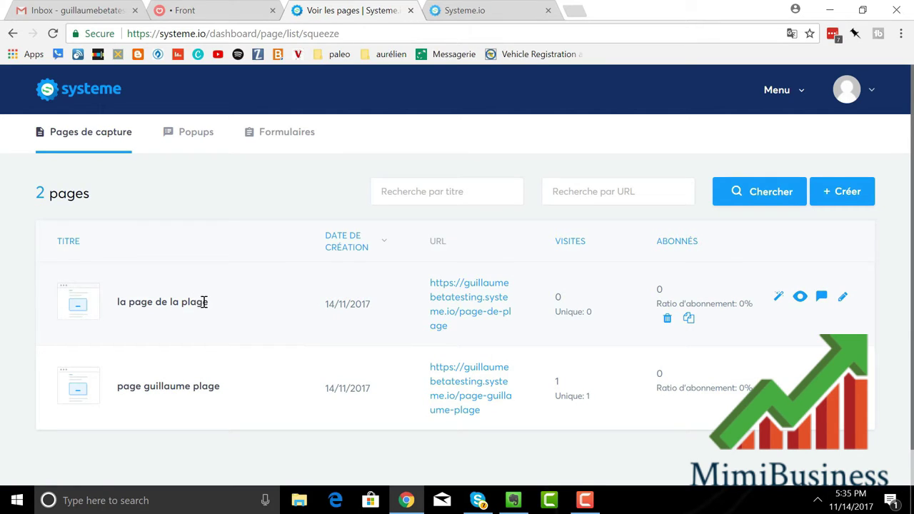
pyautogui.click(442, 307)
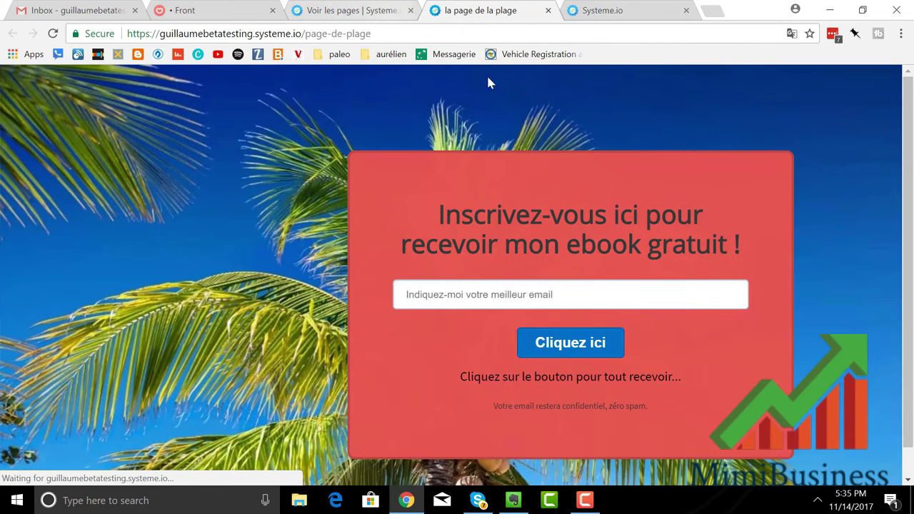
pyautogui.moveTo(388, 35); pyautogui.dragTo(107, 44)
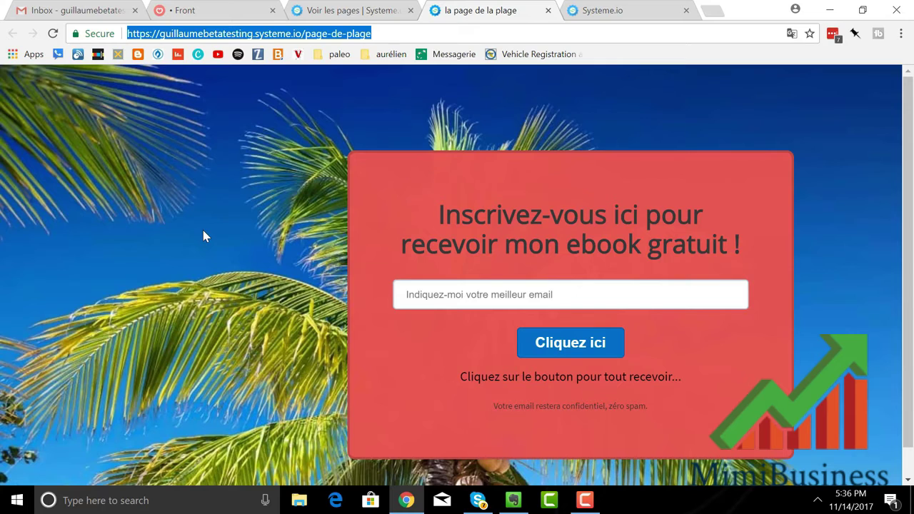
# Step: Back on the pages list, create a welcome-email rule for 'la page de la plage'
pyautogui.click(316, 12)
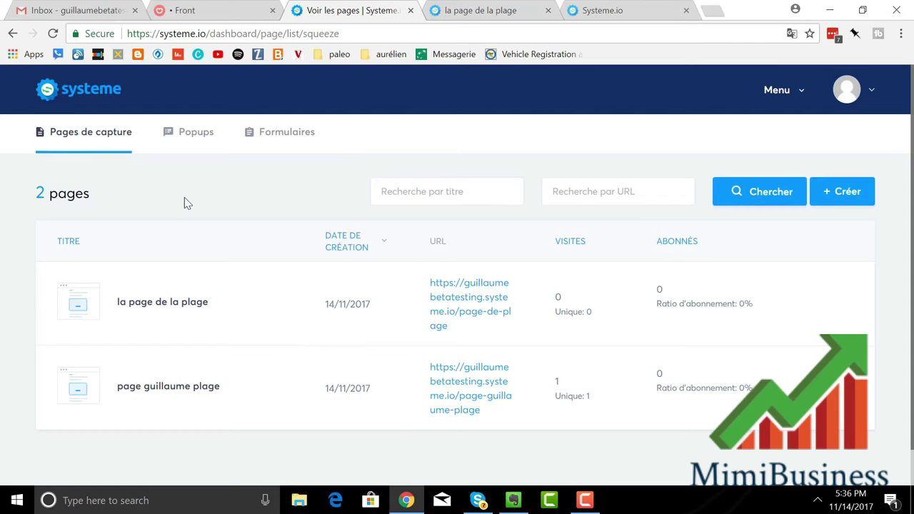
pyautogui.moveTo(160, 300)
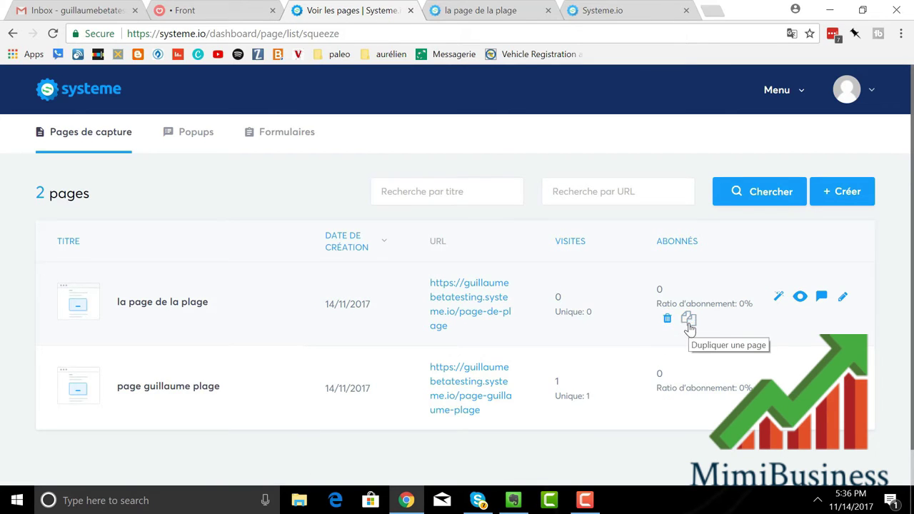
pyautogui.click(778, 298)
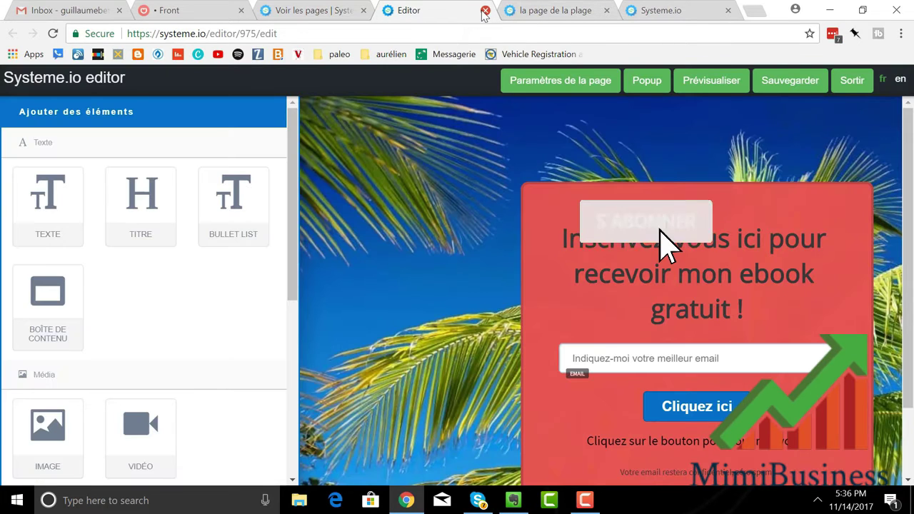
pyautogui.click(484, 10)
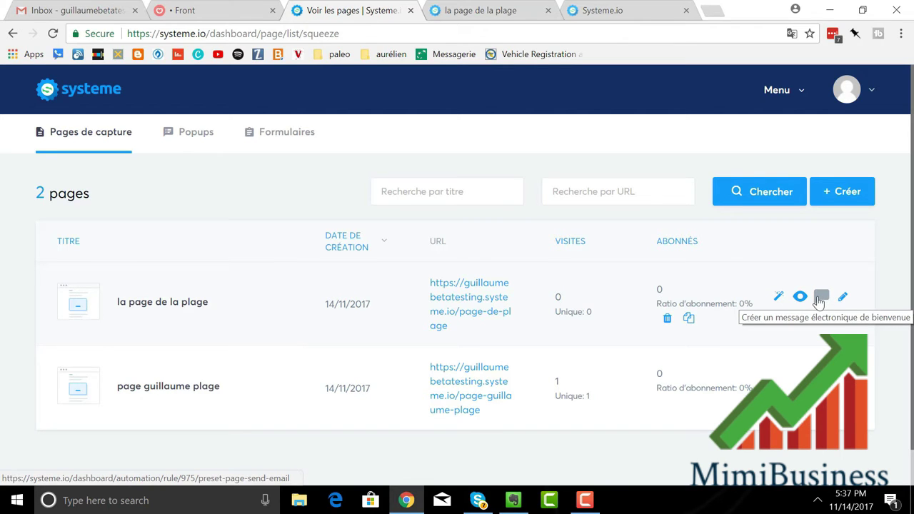
pyautogui.click(818, 300)
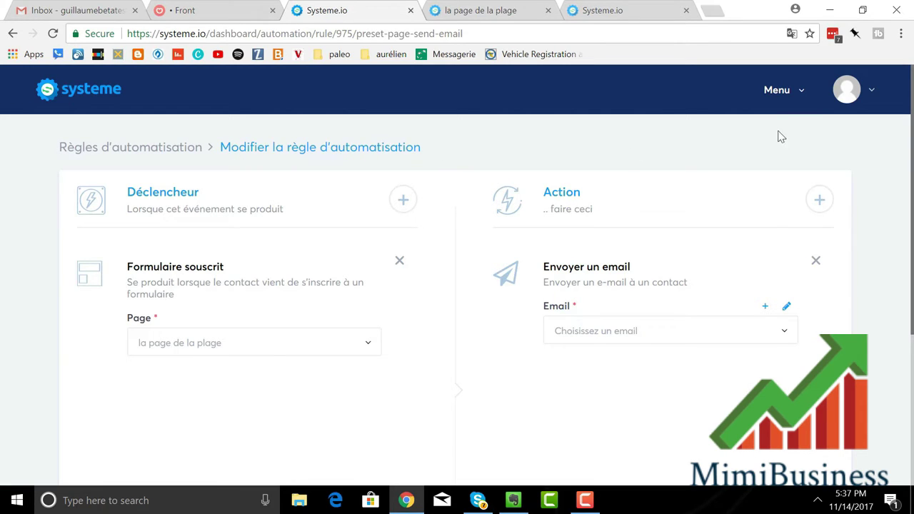
# Step: Browse the rule's Email list without choosing, then start composing a new email for it
pyautogui.click(783, 98)
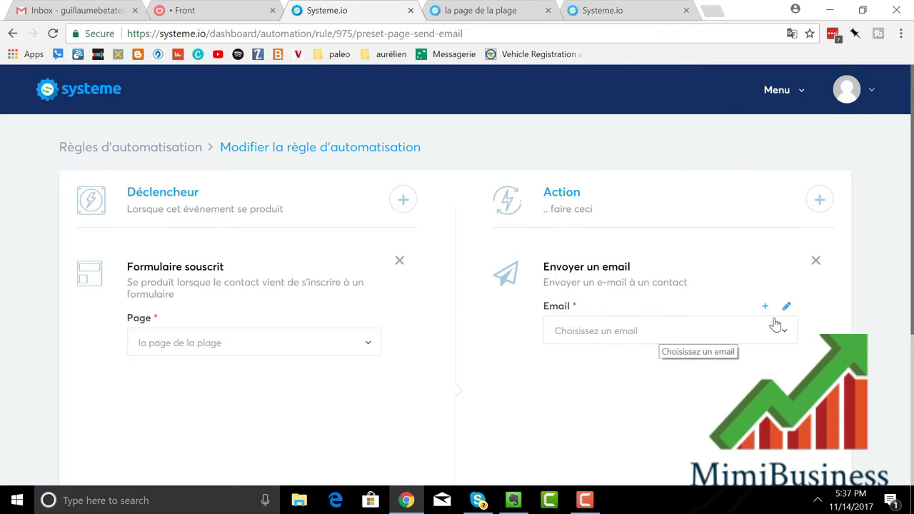
pyautogui.click(784, 334)
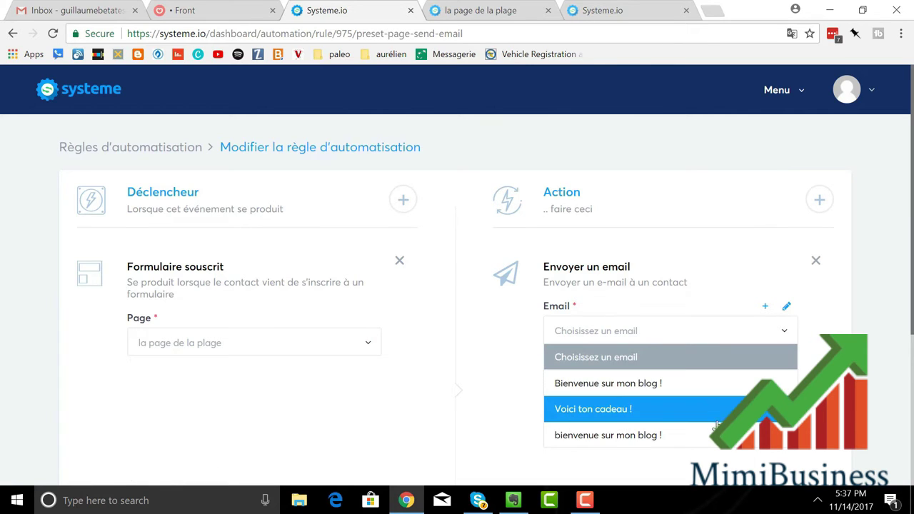
pyautogui.click(649, 338)
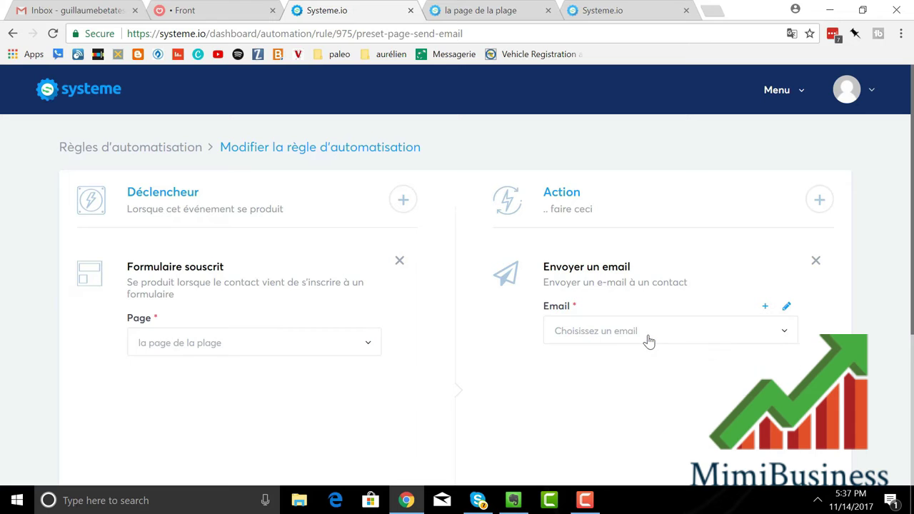
pyautogui.click(764, 310)
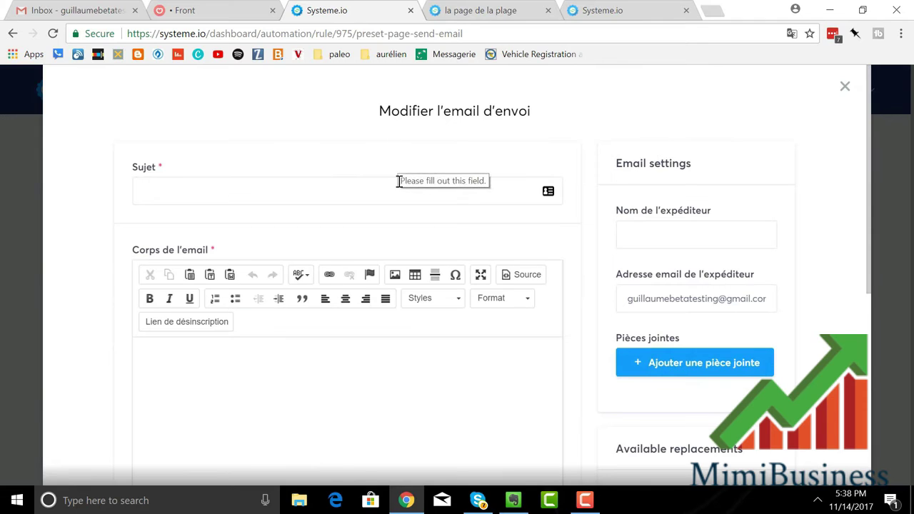
# Step: Reopen and inspect the empty outgoing-email composer, then close it without writing anything
pyautogui.click(844, 87)
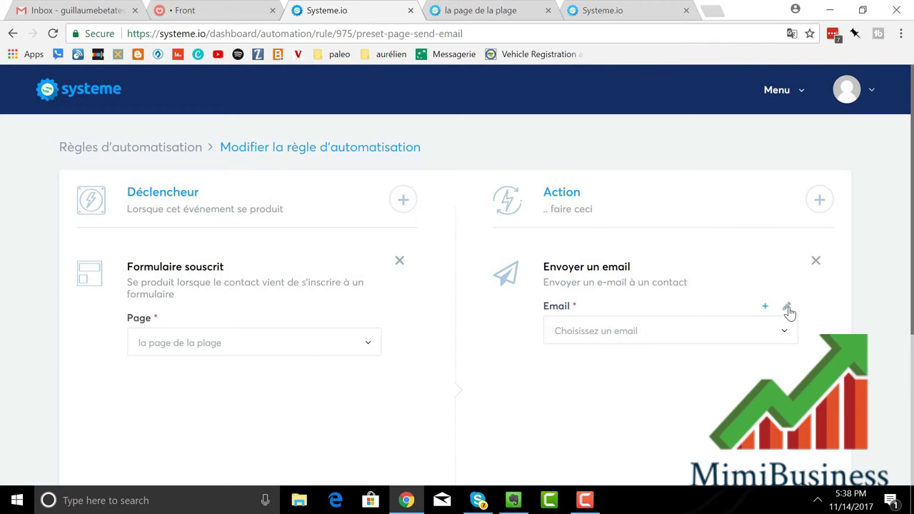
pyautogui.click(787, 308)
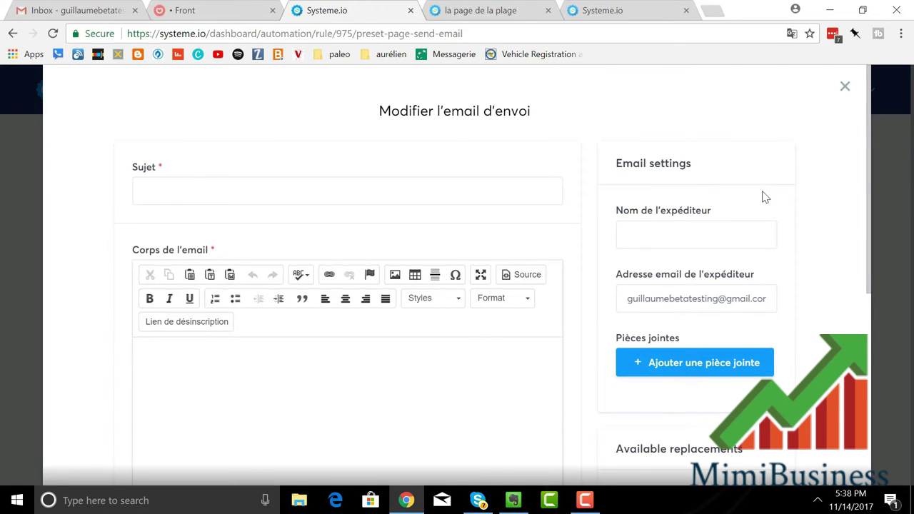
pyautogui.scroll(-1, 742, 314)
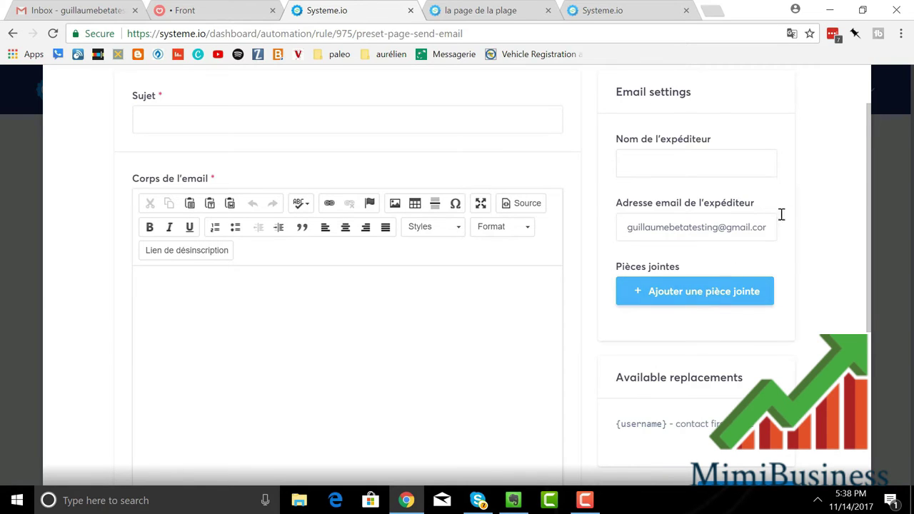
pyautogui.scroll(1, 778, 207)
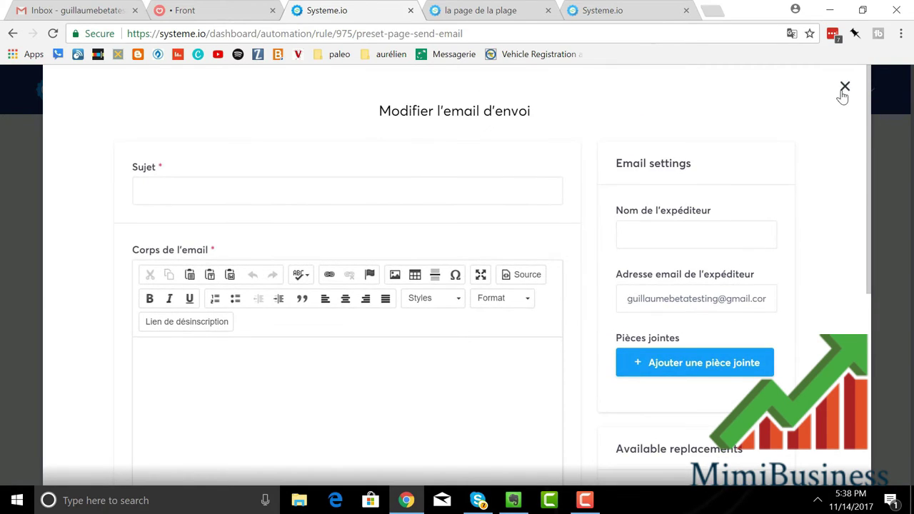
pyautogui.click(844, 87)
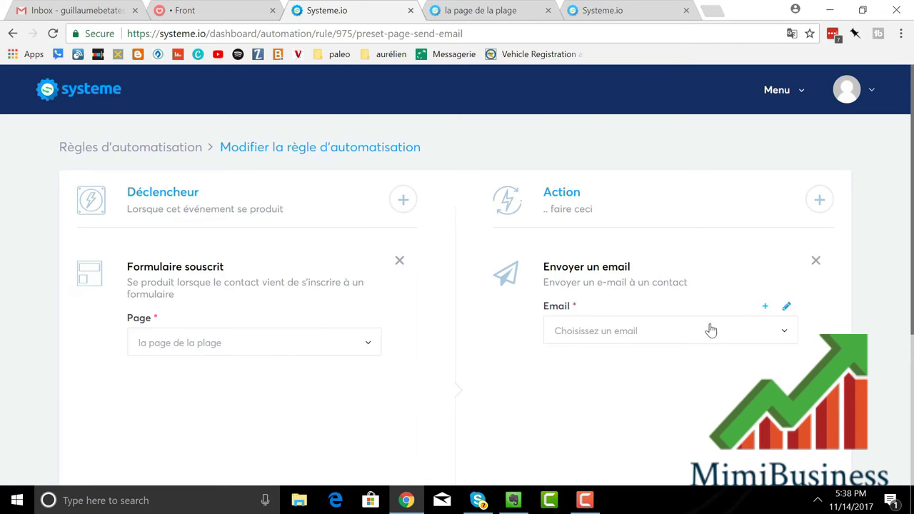
# Step: Choose 'Voici ton cadeau !' as the rule's email and save the rule
pyautogui.click(785, 334)
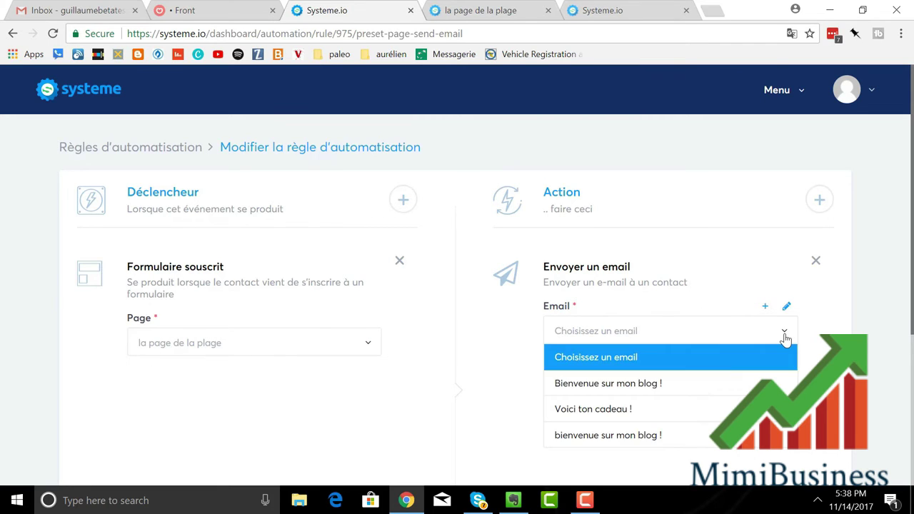
pyautogui.click(712, 412)
pyautogui.scroll(-3, 687, 313)
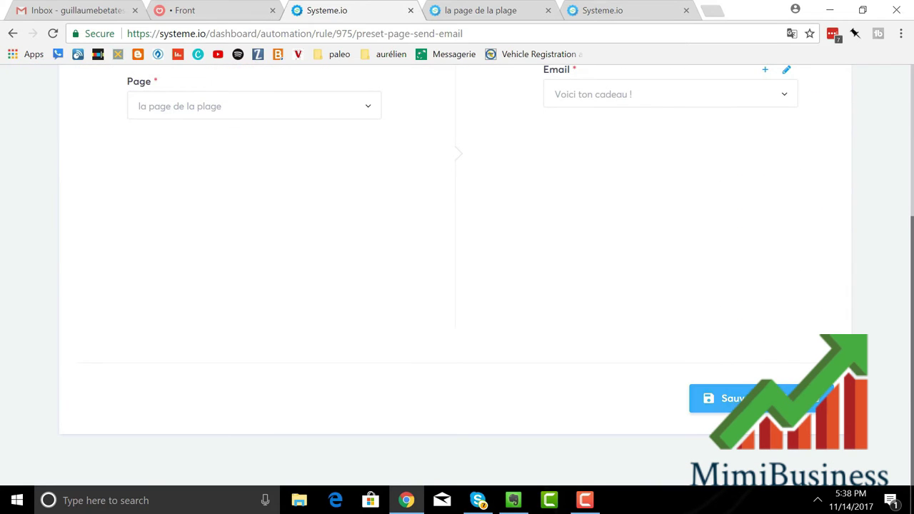
pyautogui.click(728, 398)
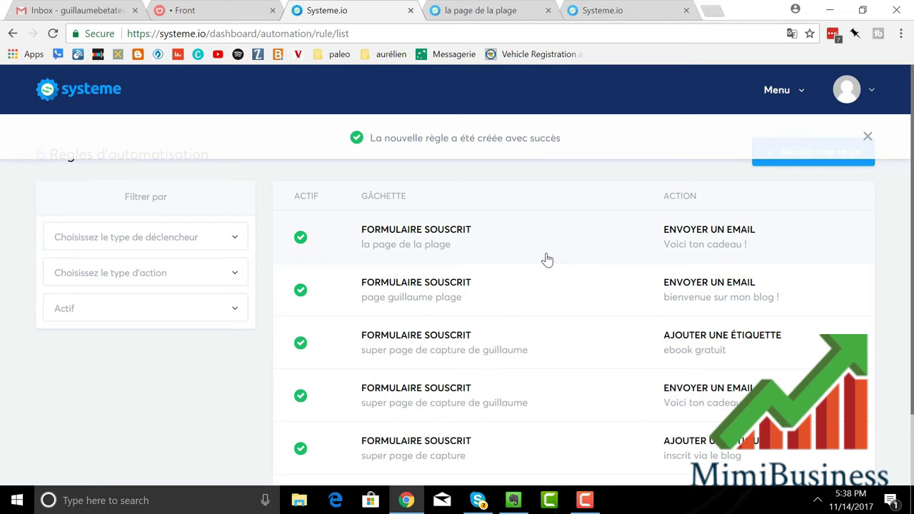
# Step: Open the beach page's live URL from Pages et formulaires
pyautogui.click(780, 97)
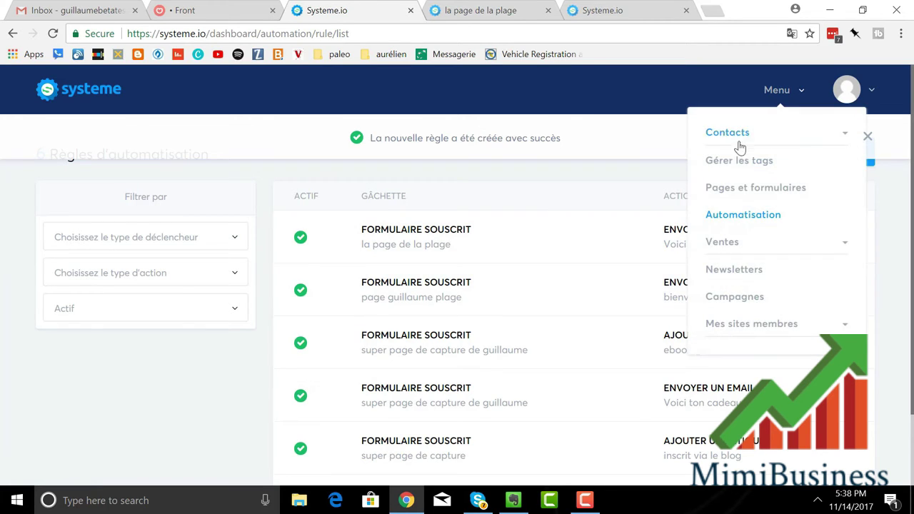
pyautogui.click(736, 189)
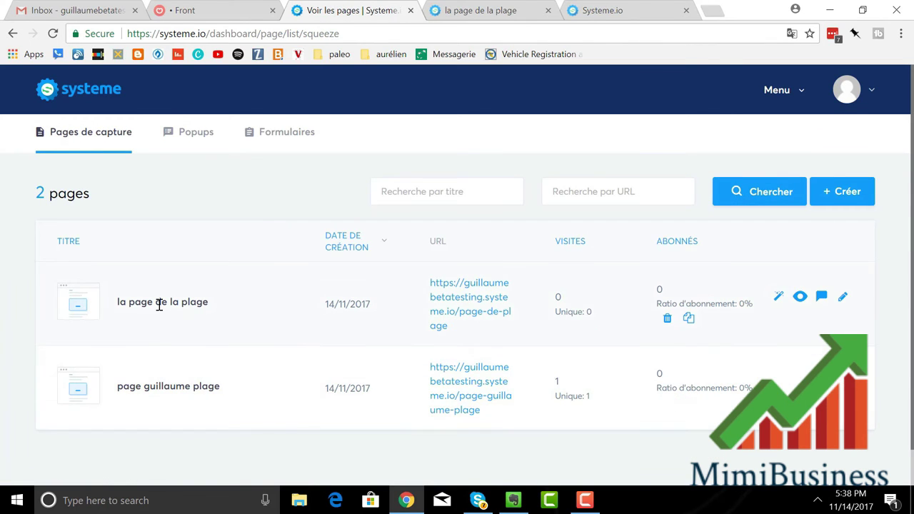
pyautogui.click(442, 305)
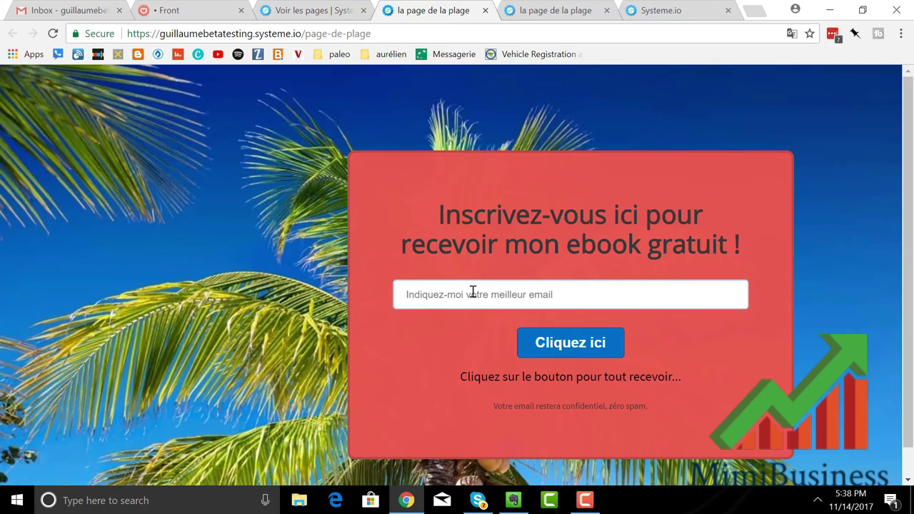
# Step: Enter a test email address in the live form and submit it with 'Cliquez ici'
pyautogui.click(473, 292)
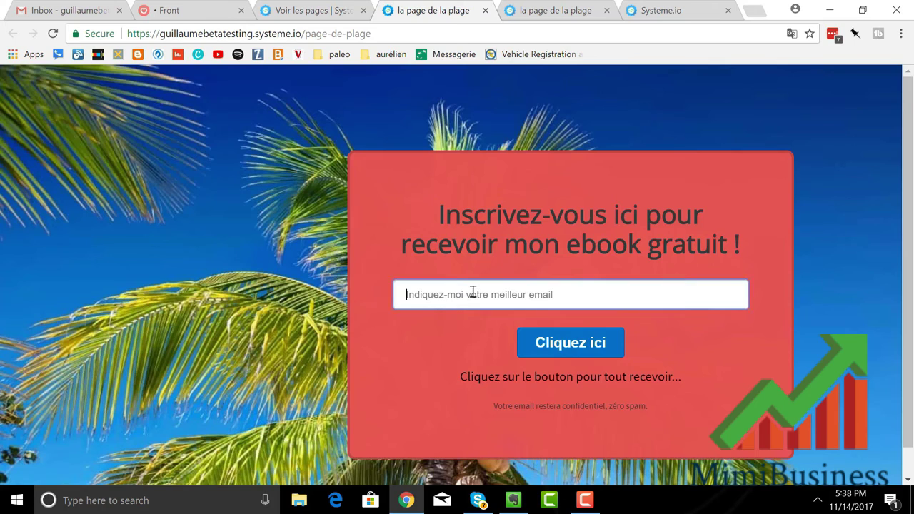
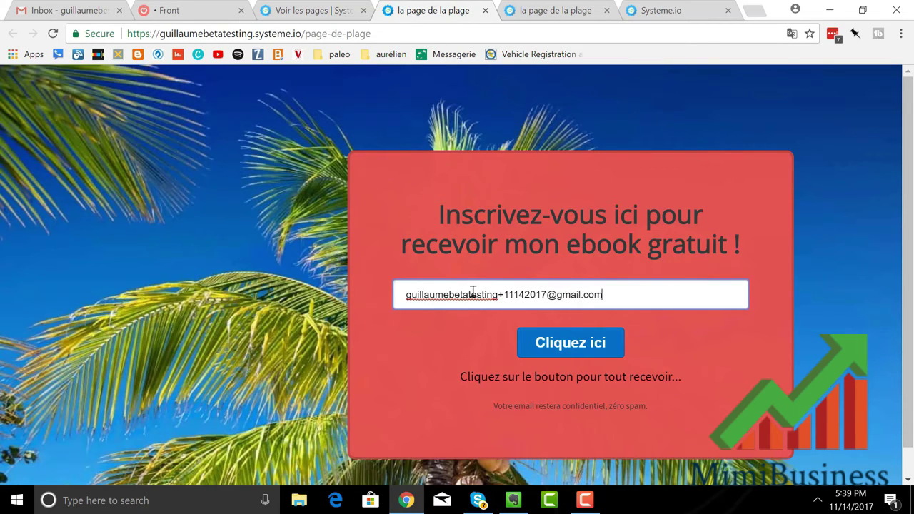
pyautogui.click(558, 348)
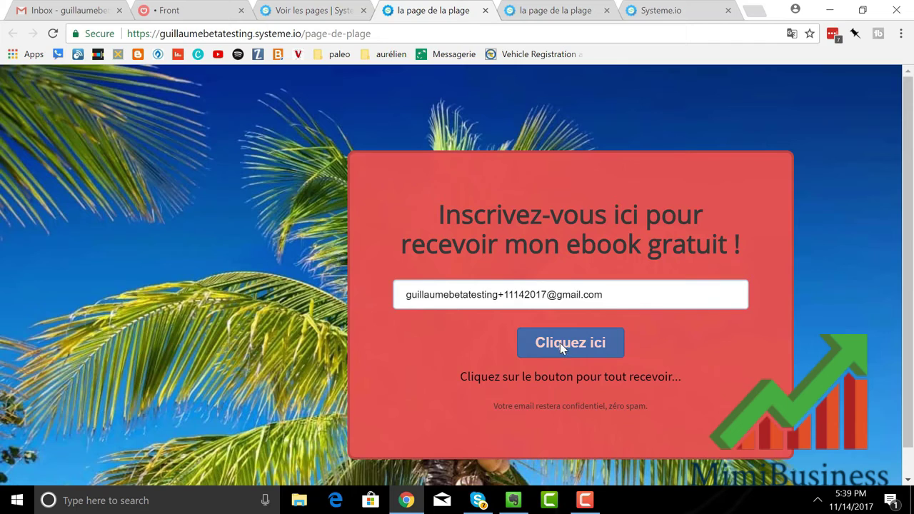
pyautogui.click(560, 343)
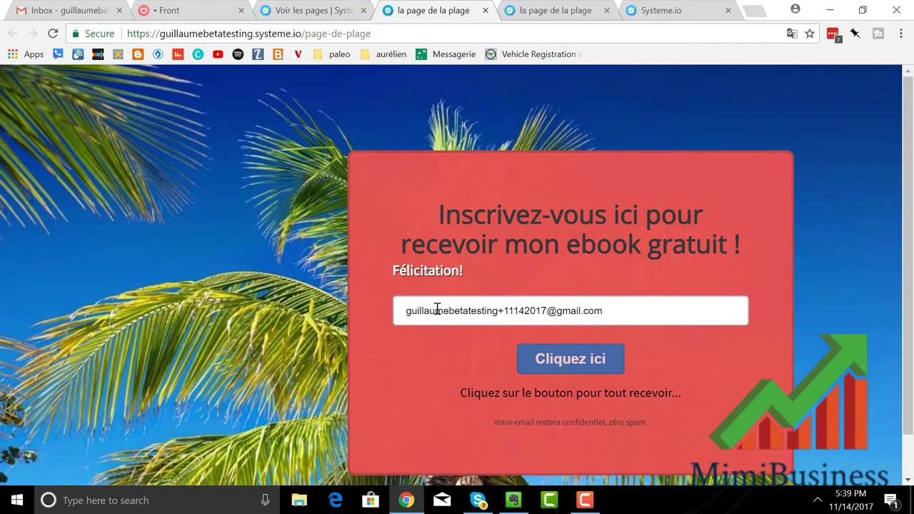
# Step: Read the 'Voici ton cadeau !' email in Gmail, then return to the Systeme.io pages list
pyautogui.click(81, 13)
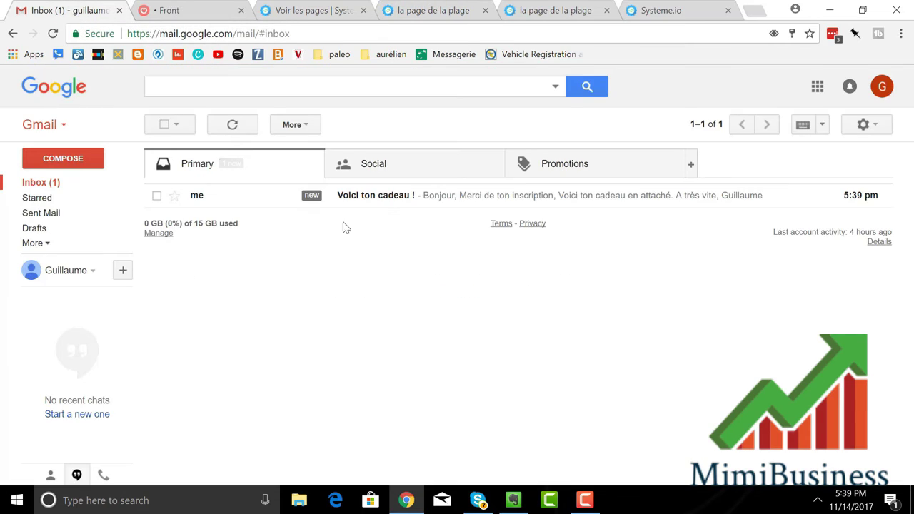
pyautogui.click(380, 207)
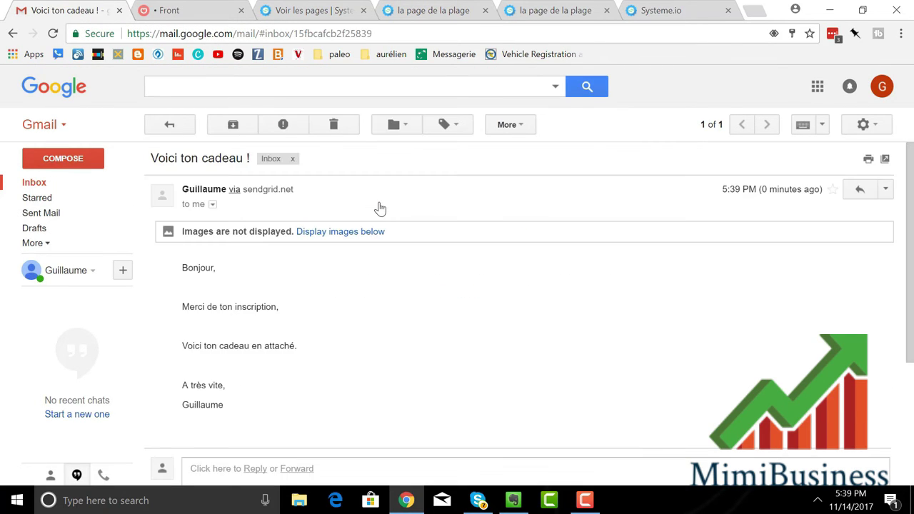
pyautogui.scroll(-2, 424, 198)
pyautogui.scroll(2, 426, 199)
pyautogui.click(325, 17)
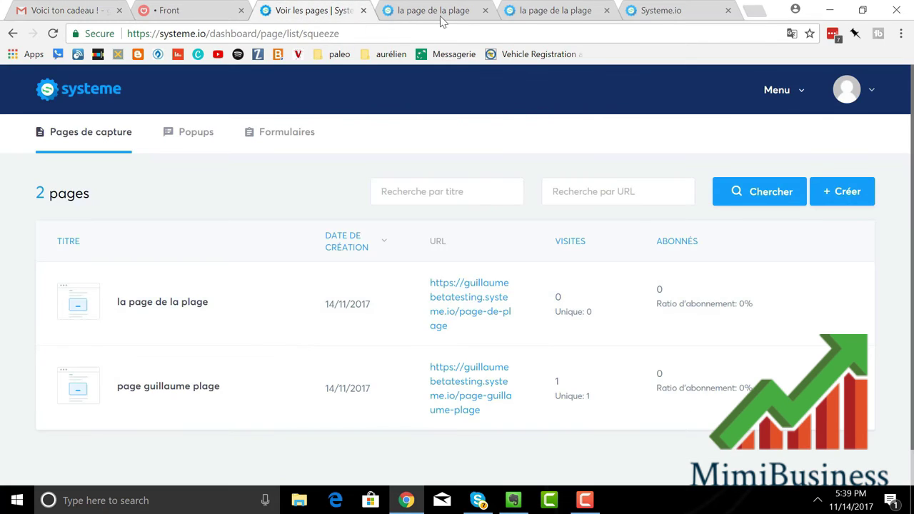
# Step: Close the duplicate beach page tab and open the newest contact from Contacts > Tous les contacts
pyautogui.click(485, 11)
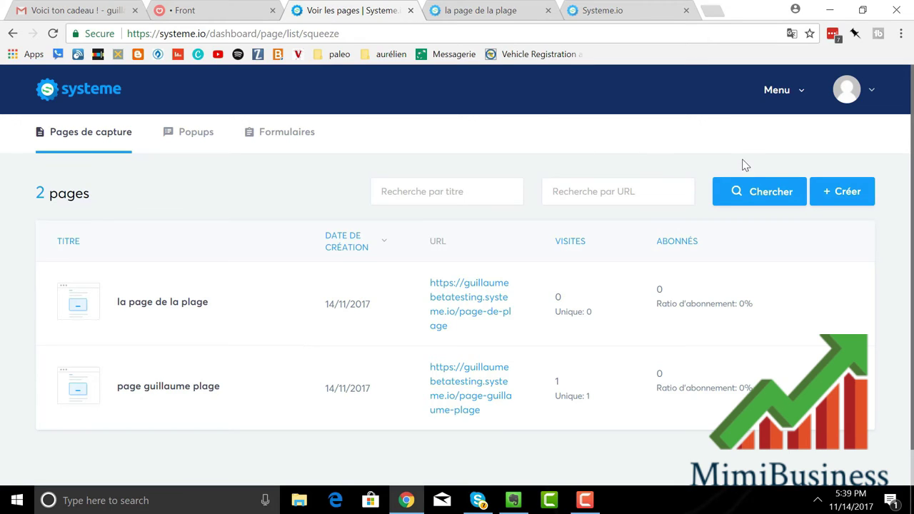
pyautogui.click(787, 100)
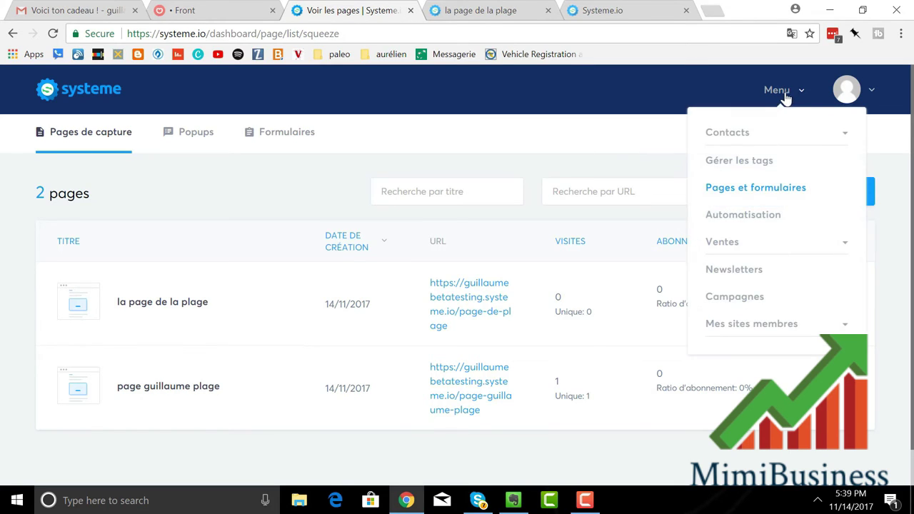
pyautogui.click(746, 142)
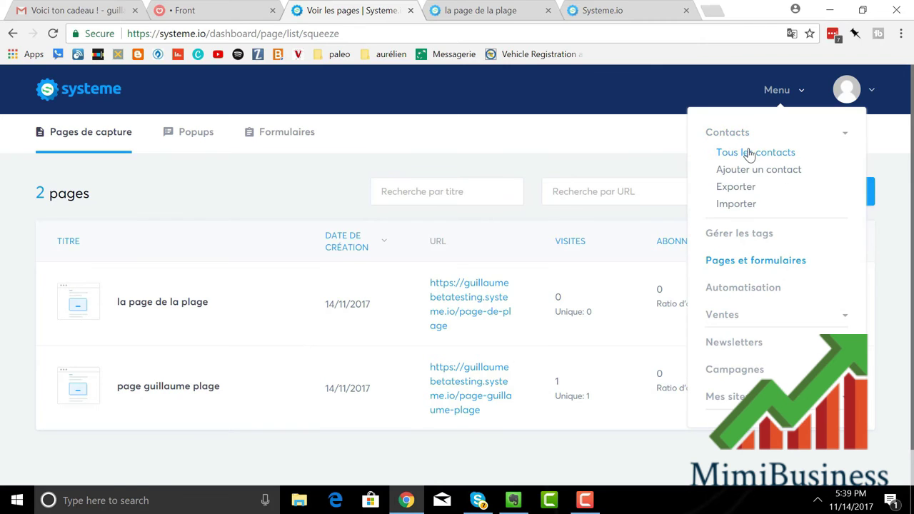
pyautogui.click(746, 153)
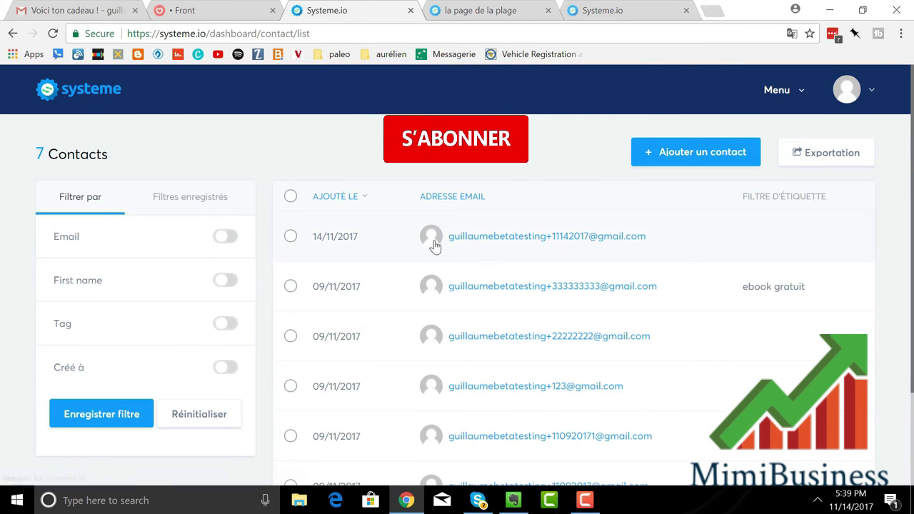
pyautogui.click(291, 237)
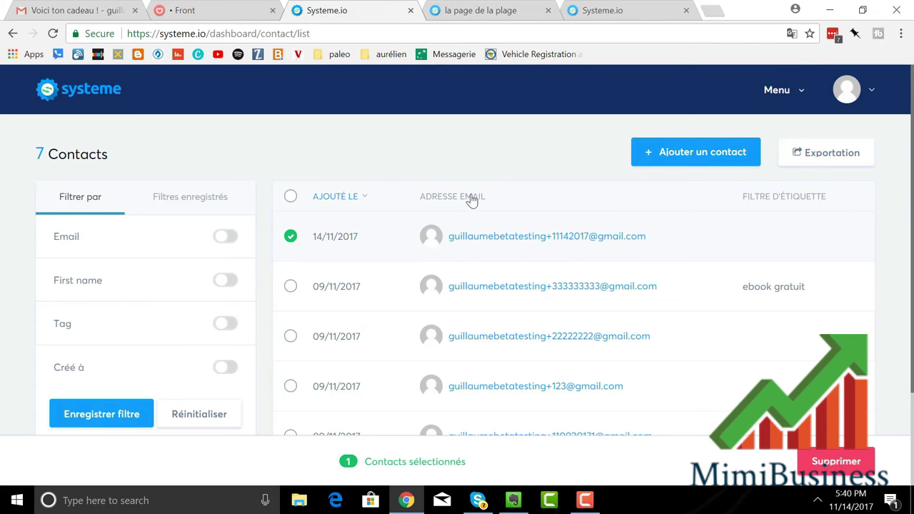
pyautogui.click(520, 244)
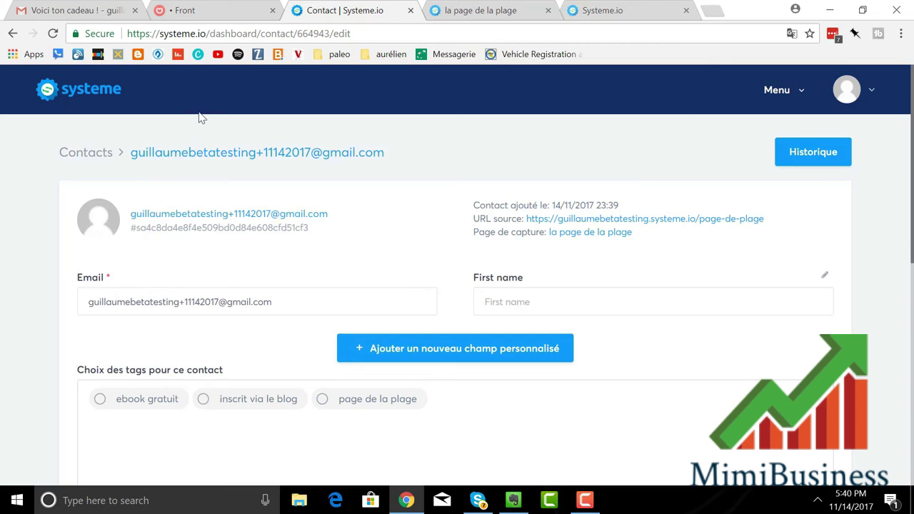
# Step: Return to the live 'la page de la plage' sign-up page at page-de-plage
pyautogui.click(456, 10)
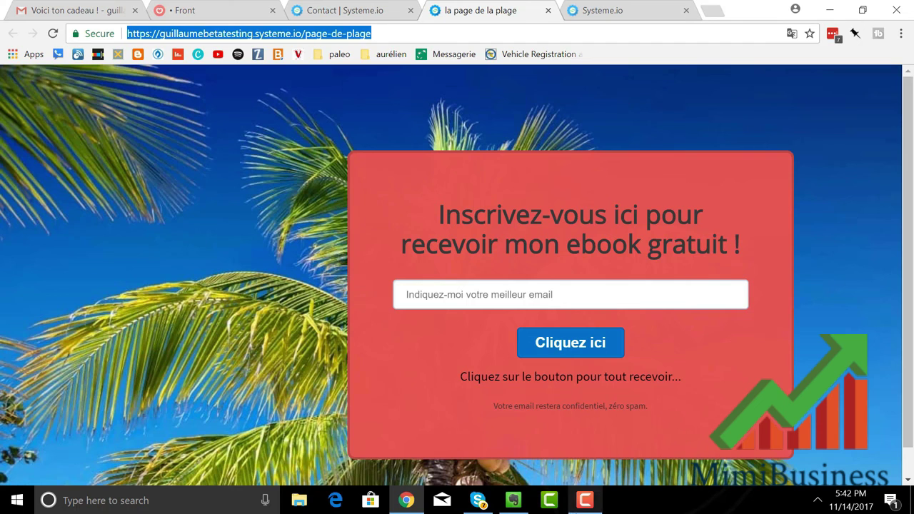
pyautogui.click(588, 503)
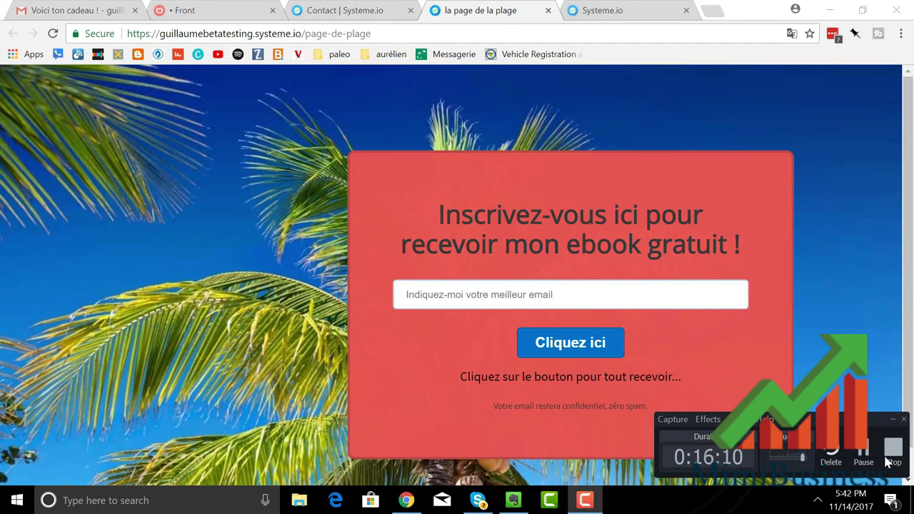